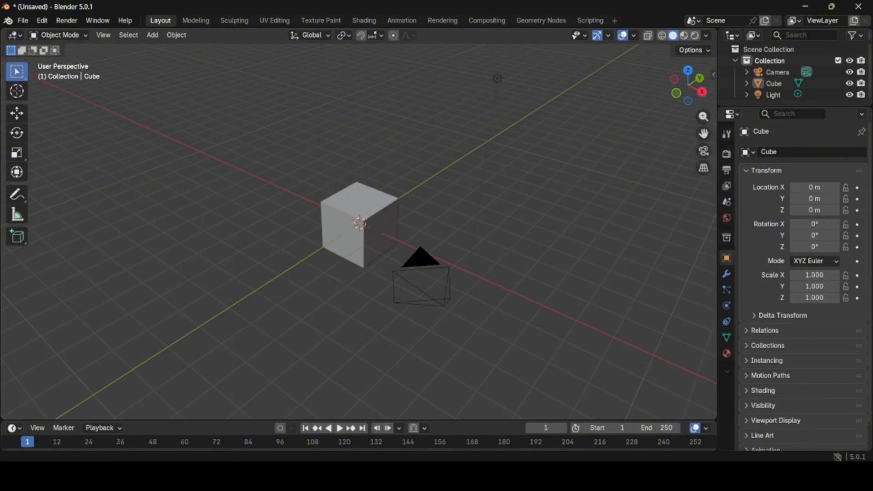
Step: Delete the default camera, cube and light from the scene
scroll(359, 224, "down", 1)
middle_click_drag(386, 237, 341, 232)
left_click_drag(169, 131, 551, 334)
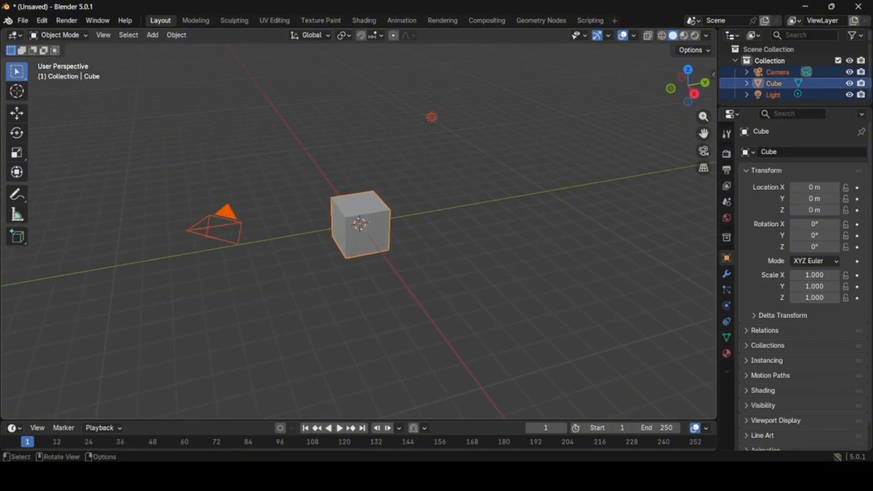
middle_click_drag(550, 334, 500, 318)
key("Delete")
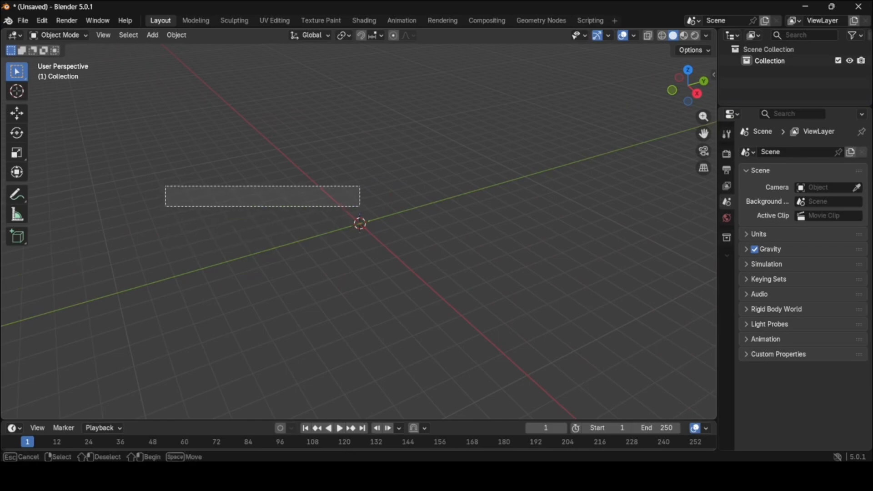
middle_click_drag(360, 224, 316, 180)
left_click_drag(315, 180, 246, 153)
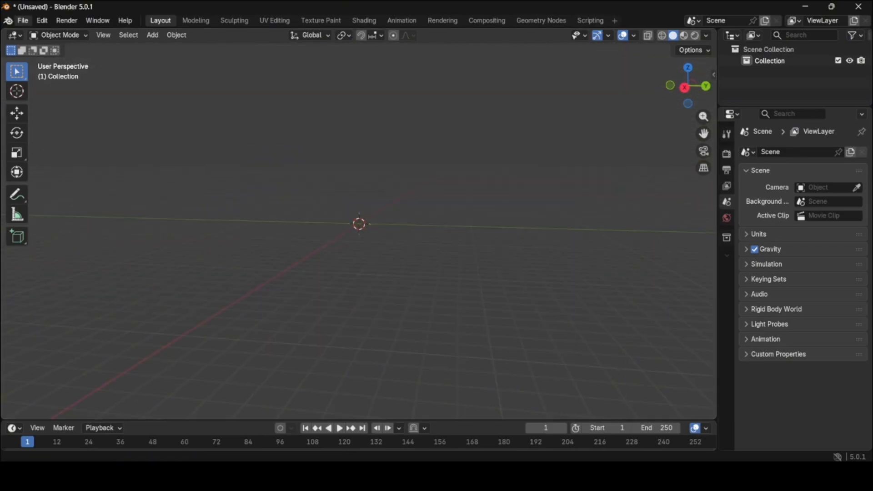
Step: Append the Gorilla_IK_Rig collection from Fuldxx Rig.blend in the Rig folder of Downloads\Fuldxx Rig V3.4
left_click(47, 27)
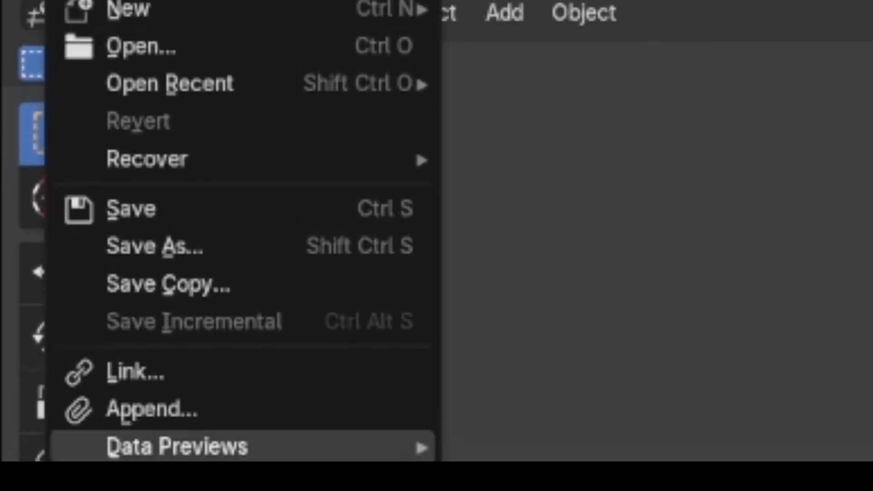
left_click(96, 311)
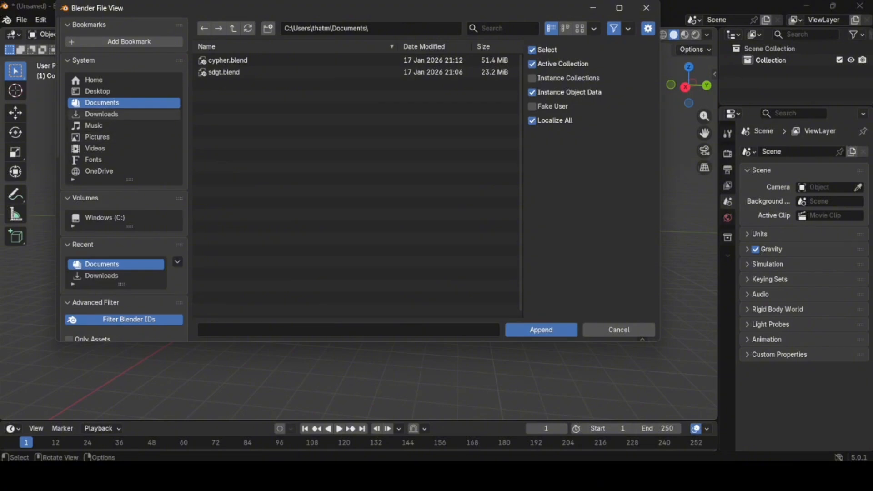
left_click(101, 113)
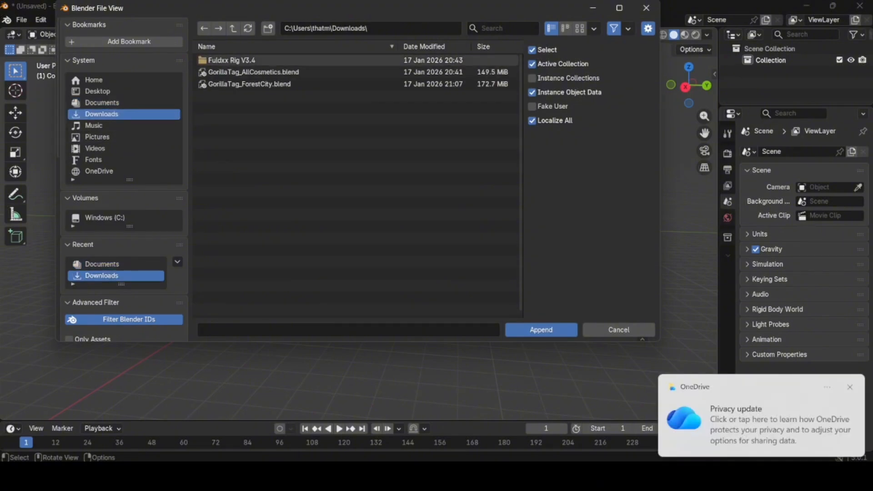
left_click(231, 60)
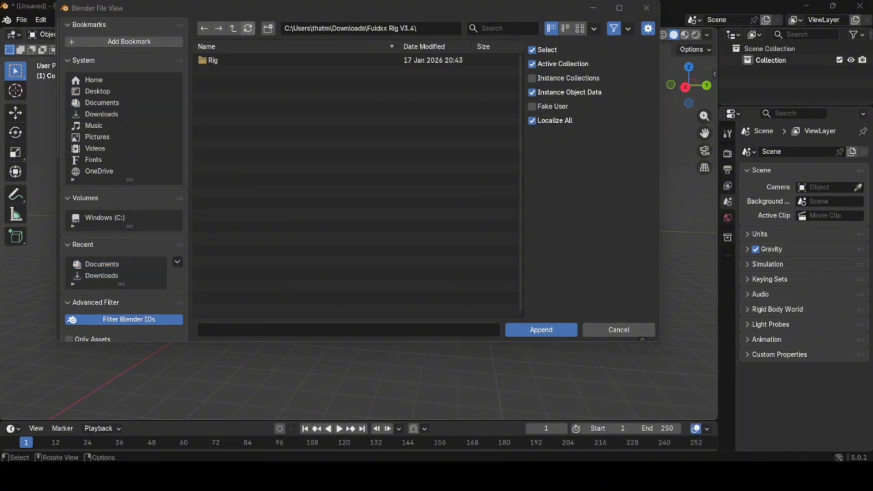
left_click(214, 60)
left_click(232, 132)
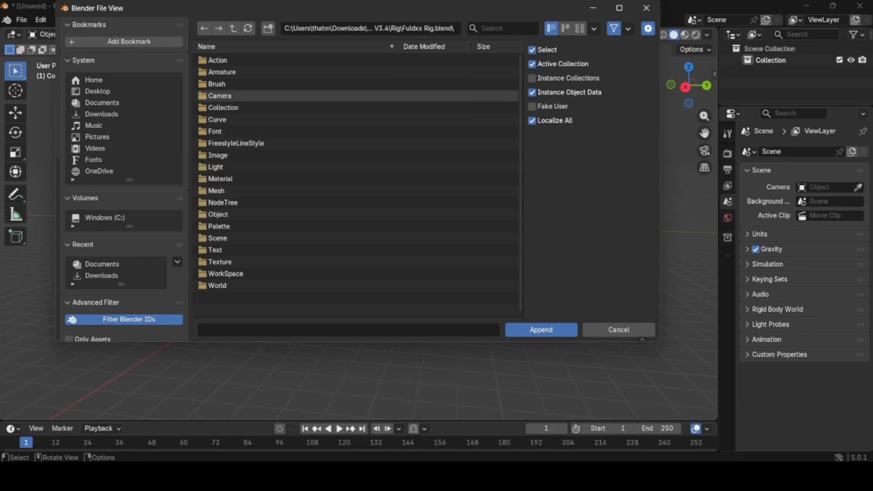
left_click(223, 107)
double_click(229, 71)
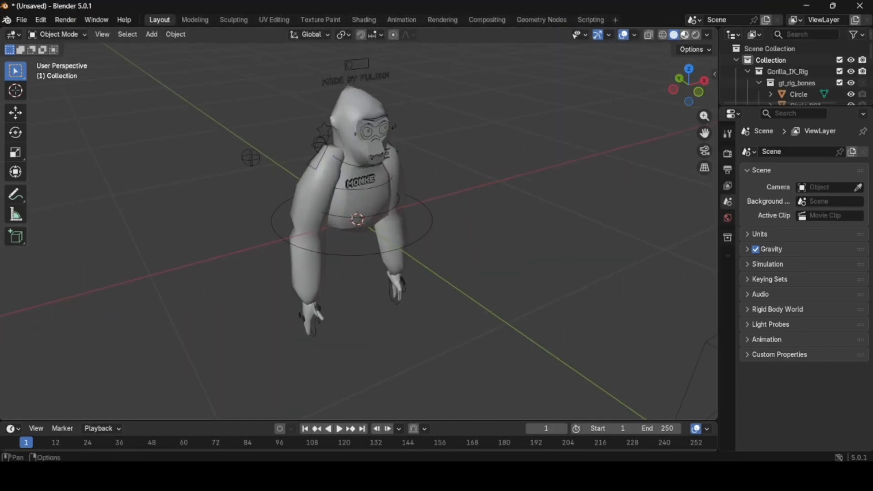
Step: Switch the viewport to Material Preview shading and select the gorilla model
left_click(684, 35)
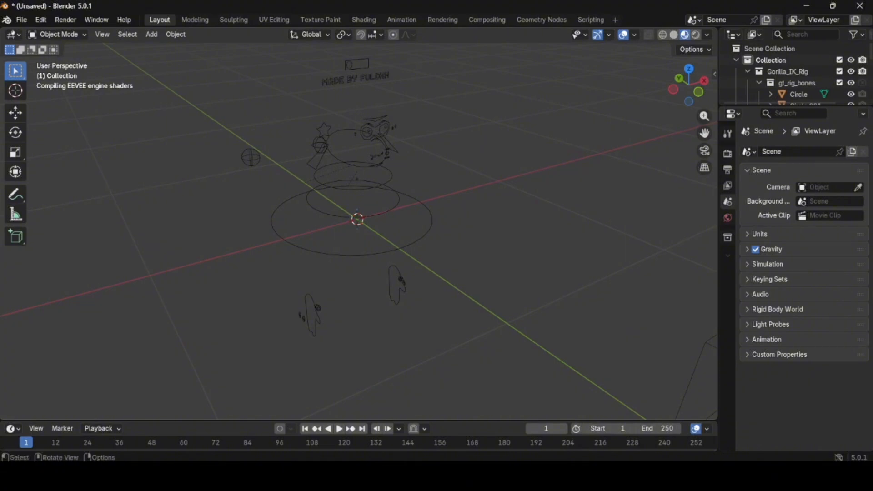
scroll(357, 221, "up", 4)
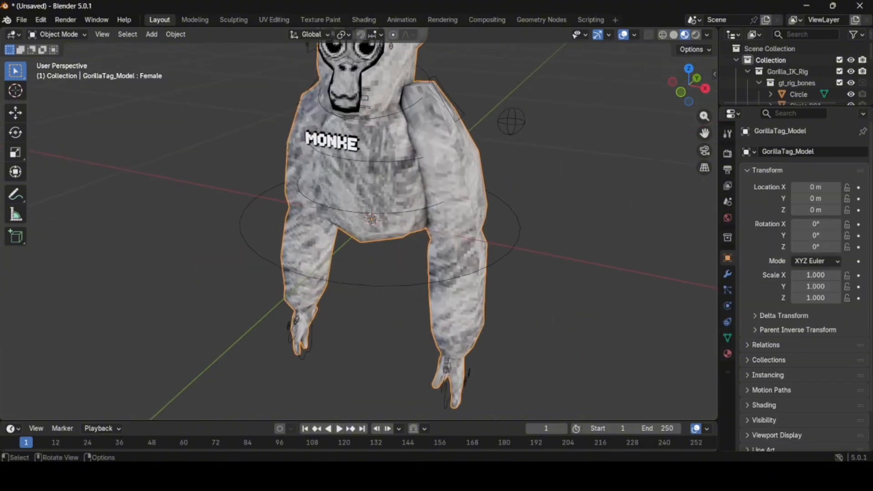
scroll(357, 221, "down", 4)
Step: Colour the gorilla's body red by setting the GorillaTagColor material to R 4, G 0 and B 0
middle_click_drag(318, 228, 418, 211)
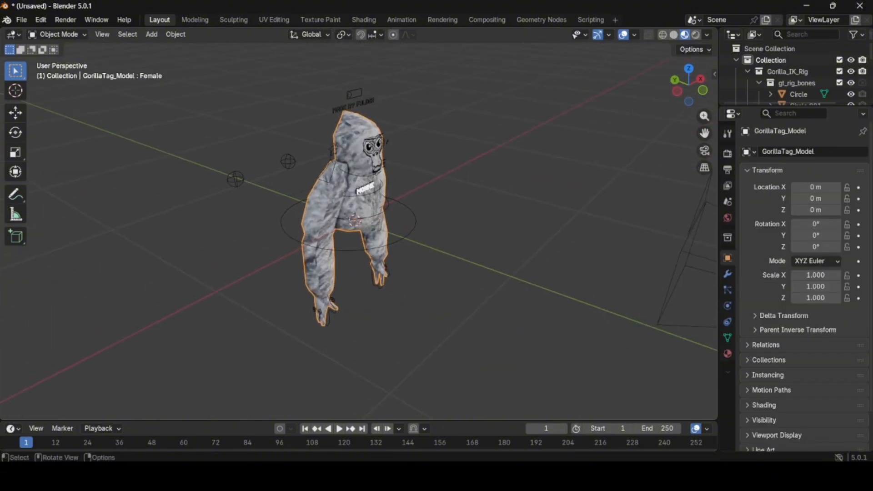
scroll(352, 218, "up", 2)
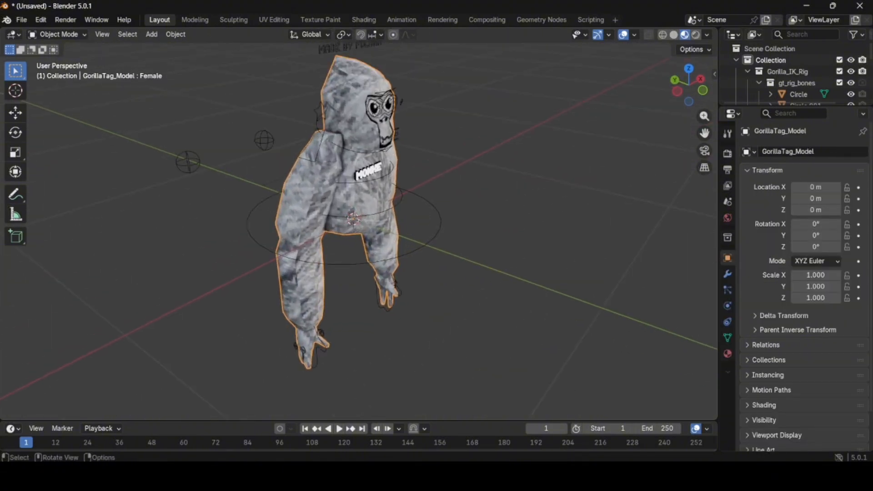
left_click(727, 354)
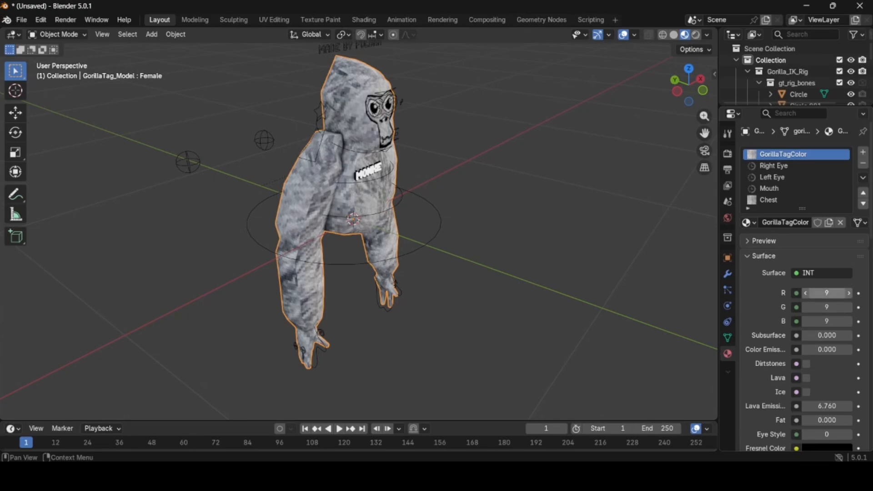
left_click(825, 294)
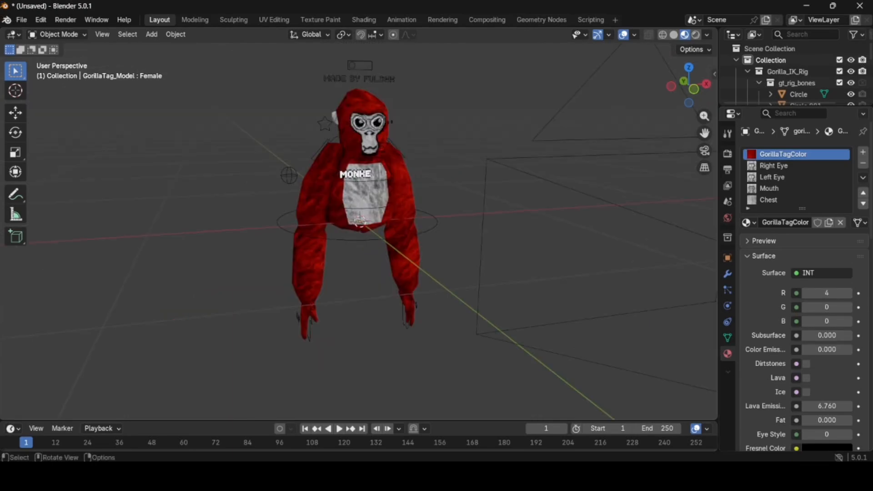
Step: Edit the GorillaTag_Name text on the gorilla's chest so that it reads MONK
scroll(355, 219, "up", 4)
left_click_drag(704, 133, 705, 223)
left_click(352, 209)
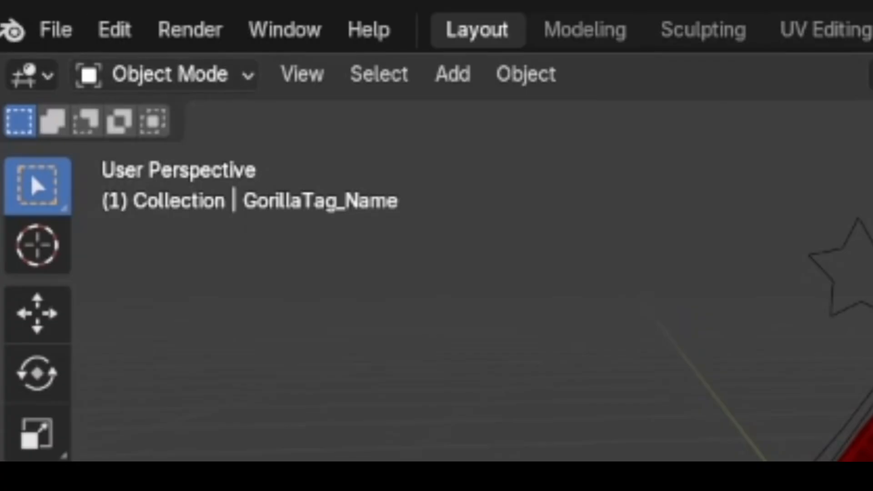
left_click(59, 34)
left_click(169, 152)
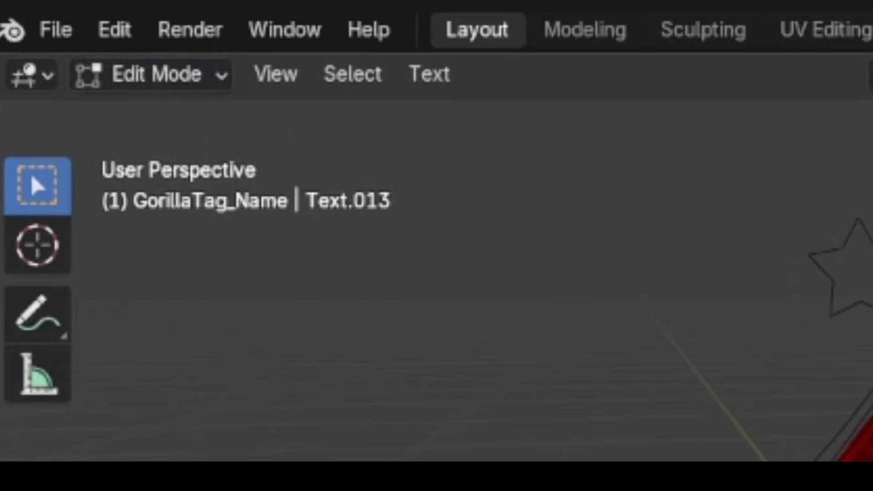
key("BackSpace")
key("BackSpace")
key("BackSpace")
key("BackSpace")
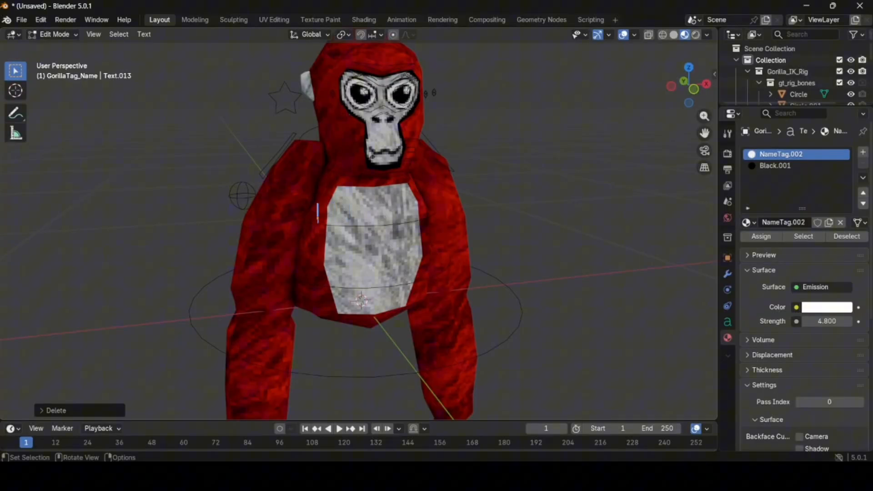
type("MOSAJDAUHF")
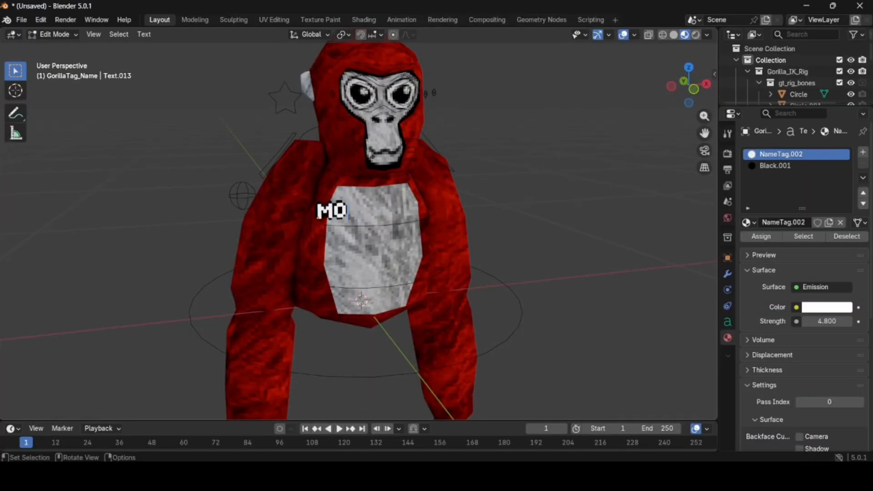
key("BackSpace")
key("BackSpace")
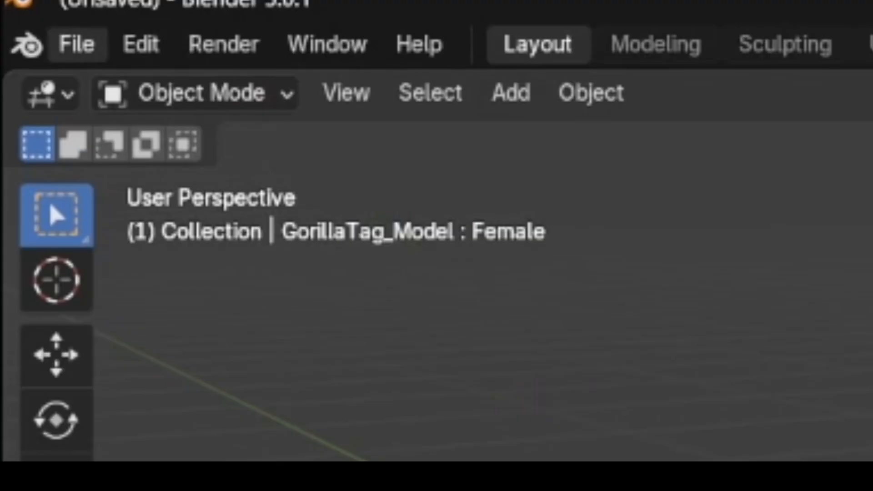
Step: Append the party hat and surgical mask objects from GorillaTag_AllCosmetics.blend in Downloads, filtering its objects by "par"
left_click(22, 19)
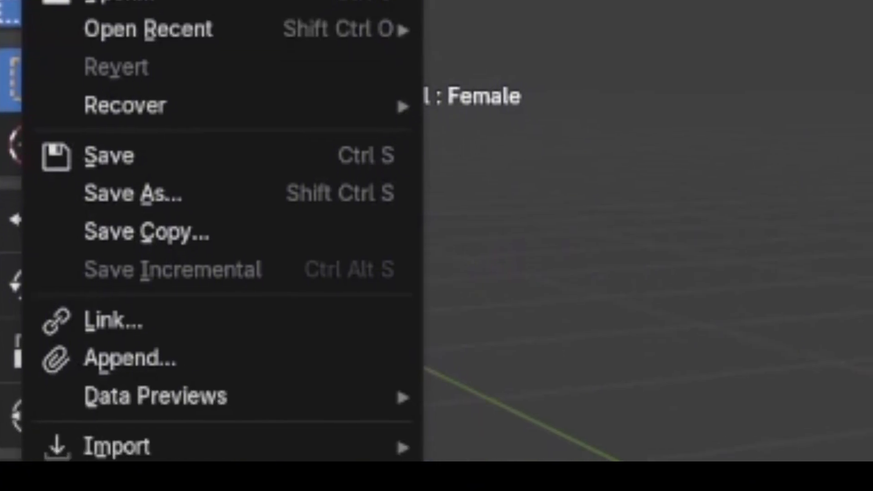
left_click(130, 360)
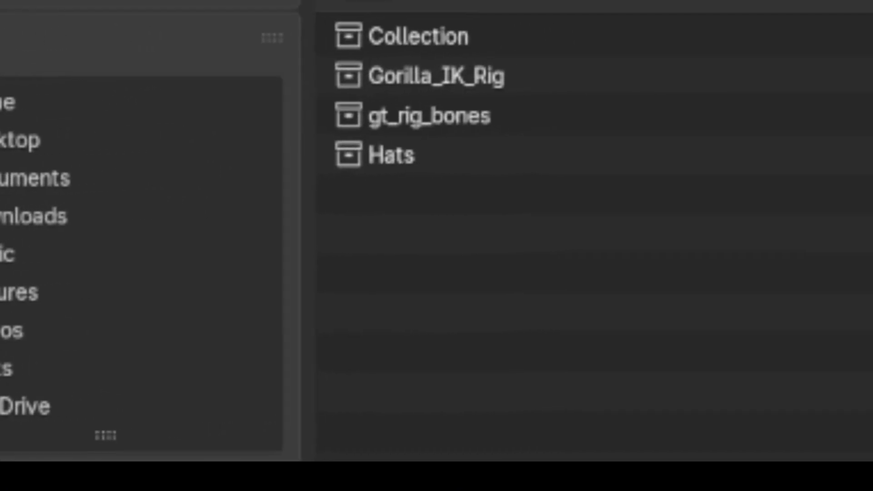
left_click(34, 216)
left_click(519, 76)
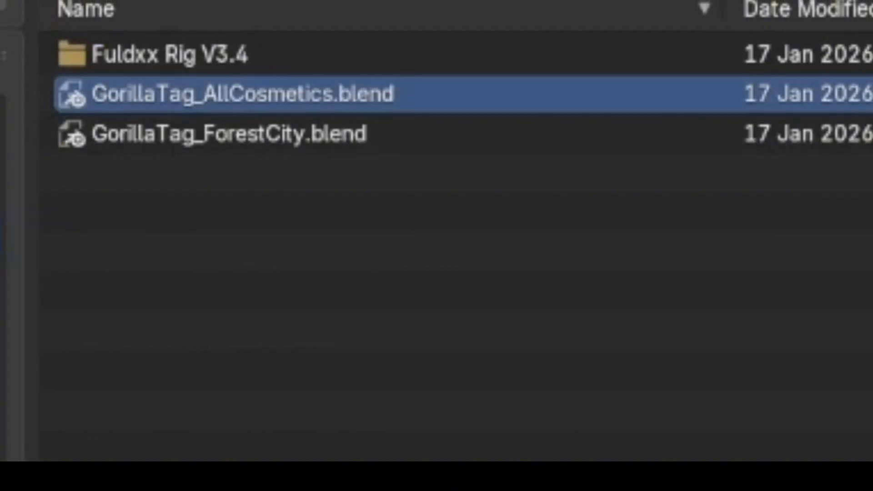
left_click(454, 209)
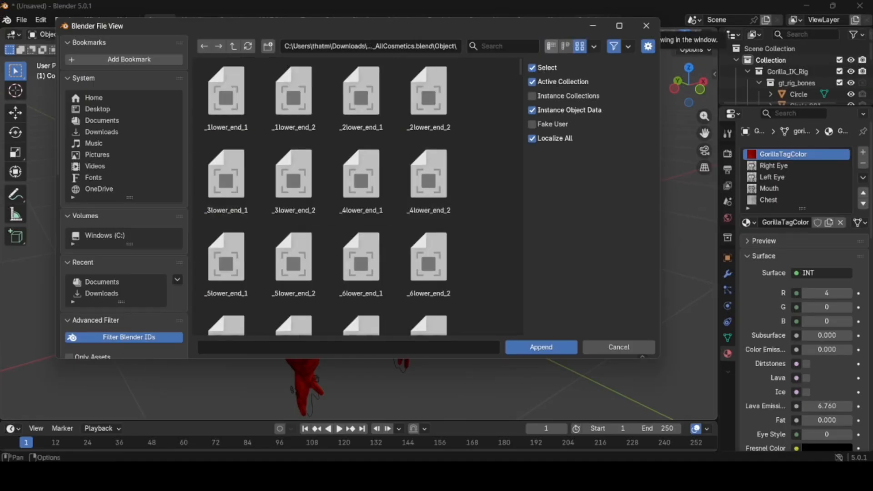
left_click(551, 46)
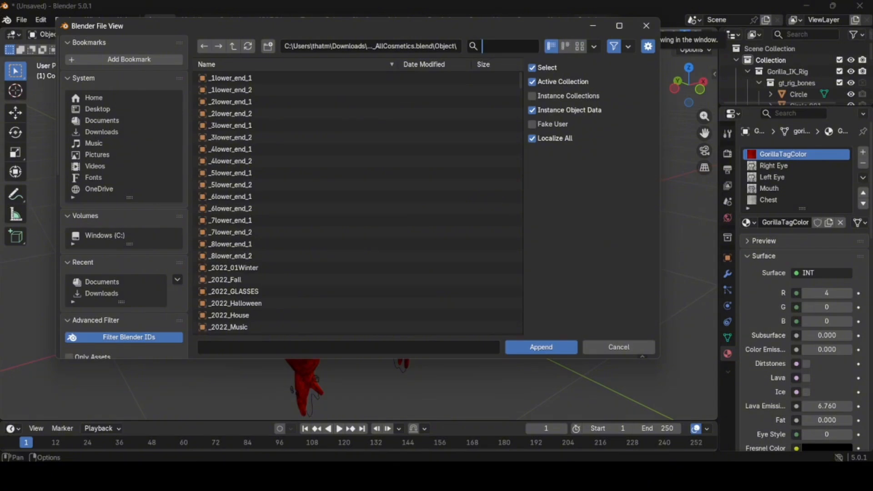
type("par")
double_click(226, 90)
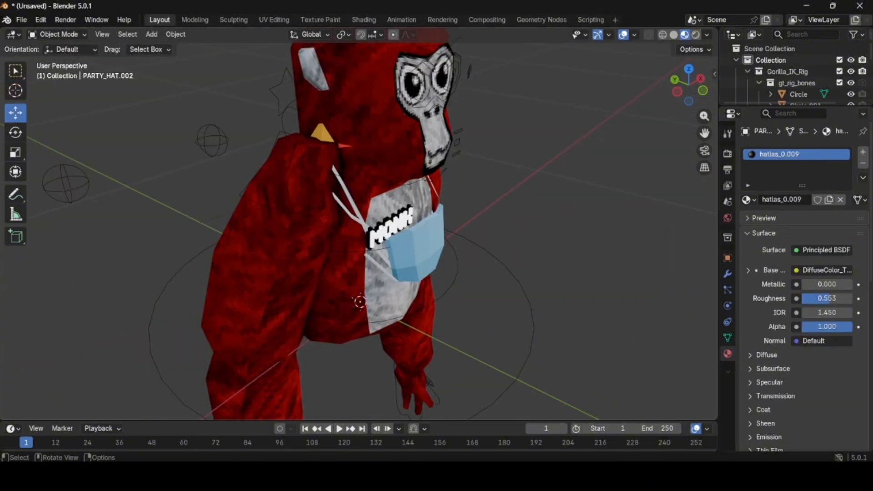
Step: Select the surgical mask and party hat together and move them up along Z onto the gorilla's head
middle_click_drag(409, 227, 450, 200)
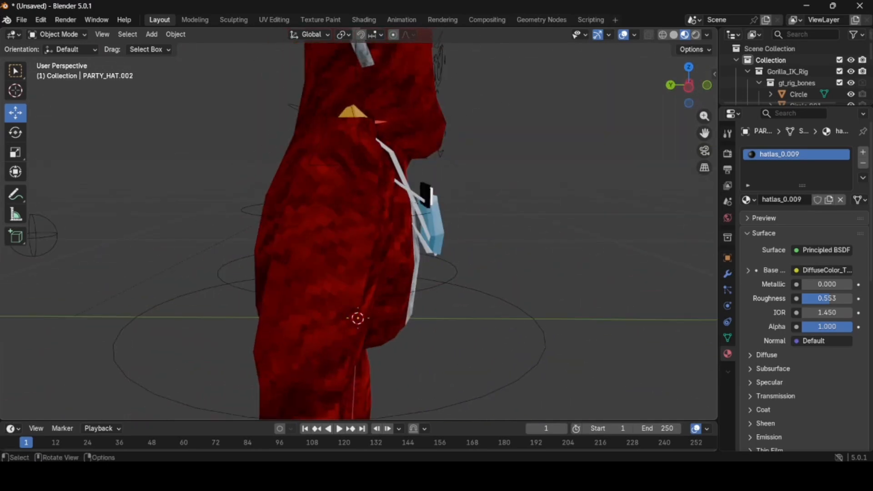
left_click(433, 225)
middle_click_drag(433, 225, 409, 248)
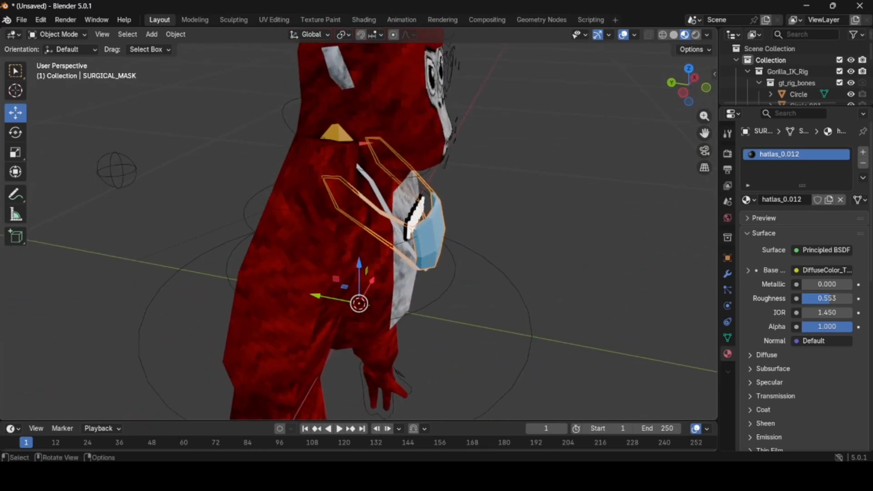
left_click(337, 133, "shift")
middle_click_drag(337, 133, 289, 131)
scroll(291, 136, "down", 3)
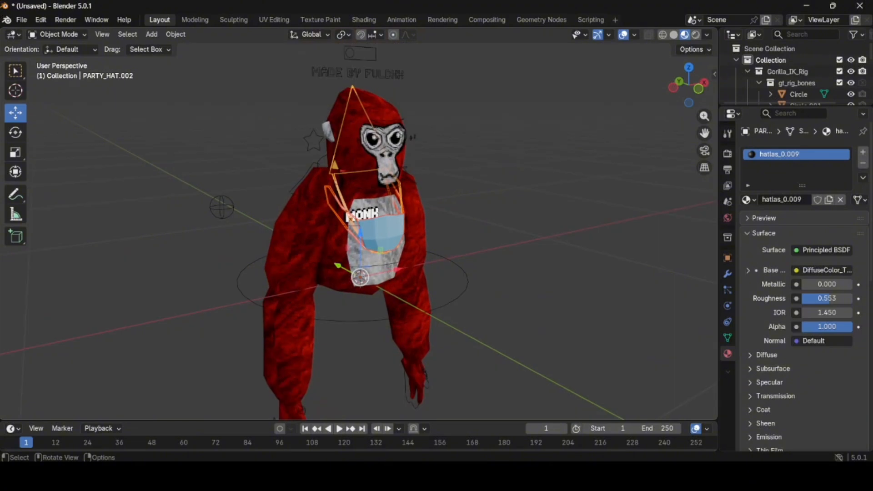
left_click_drag(359, 234, 360, 188)
left_click(478, 218)
middle_click_drag(478, 218, 454, 210)
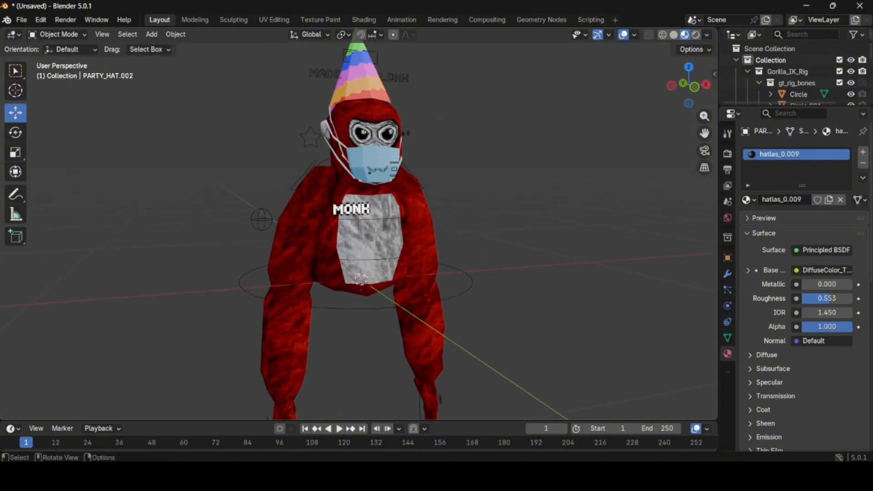
Step: Try moving the gorilla rig along the X axis, undo the move and deselect the rig
left_click(470, 272)
scroll(450, 276, "down", 1)
left_click_drag(402, 267, 377, 269)
key("ctrl+z")
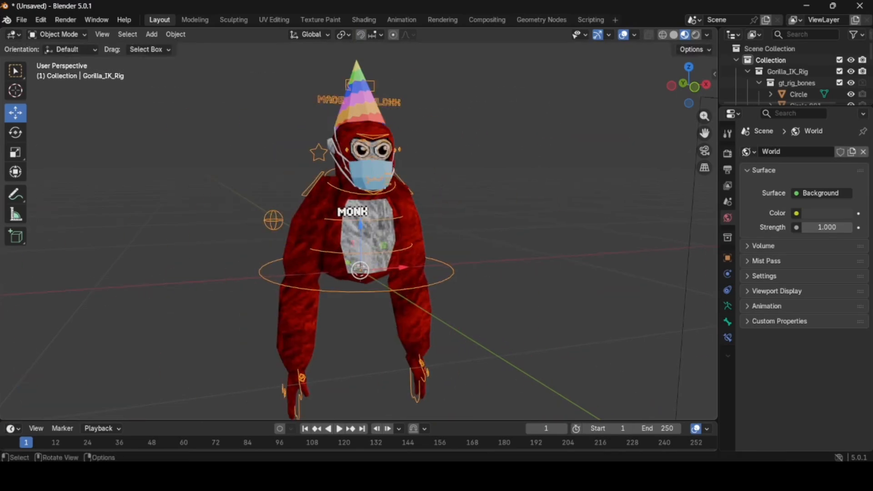
left_click(491, 255)
Step: Select the party hat and surgical mask, and add the gorilla rig to the selection as the active object
scroll(491, 255, "up", 4)
scroll(491, 255, "up", 1)
left_click_drag(705, 133, 705, 299)
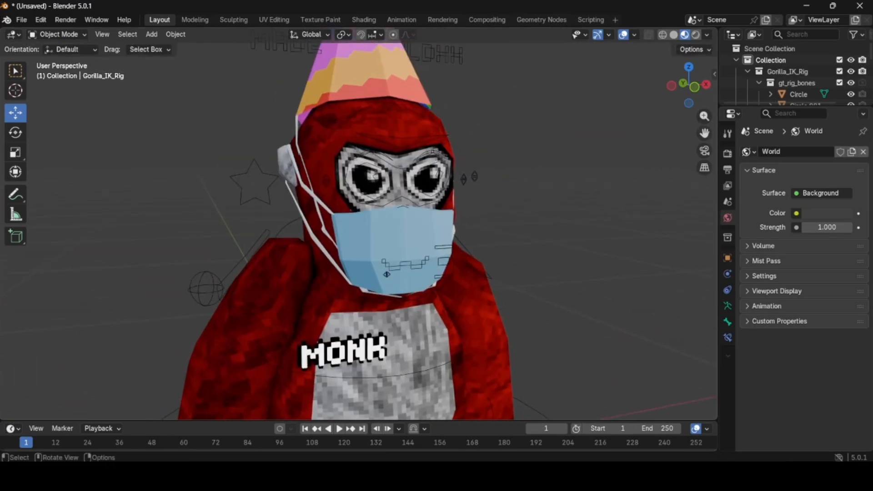
left_click(387, 274)
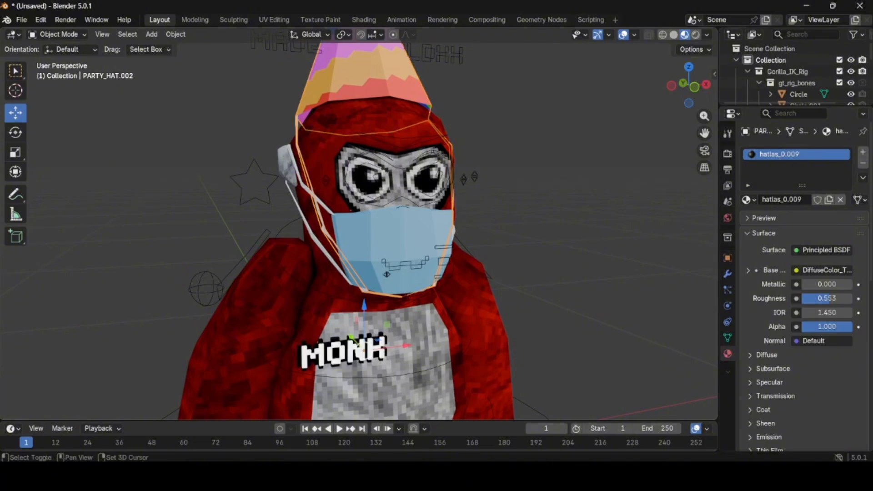
left_click(387, 274, "shift")
middle_click_drag(387, 274, 332, 286)
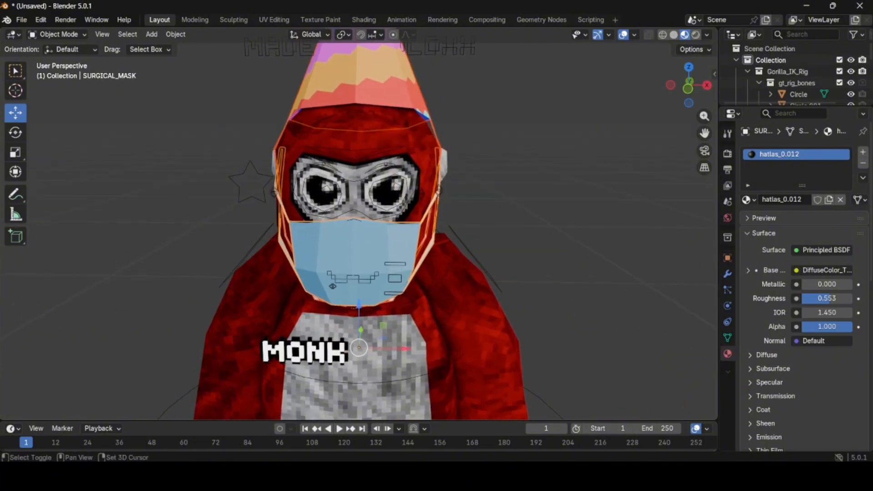
left_click(250, 181, "shift")
mouse_move(359, 232)
middle_mouse_down()
mouse_move(338, 259)
mouse_move(359, 234)
middle_mouse_up()
scroll(359, 234, "down", 3)
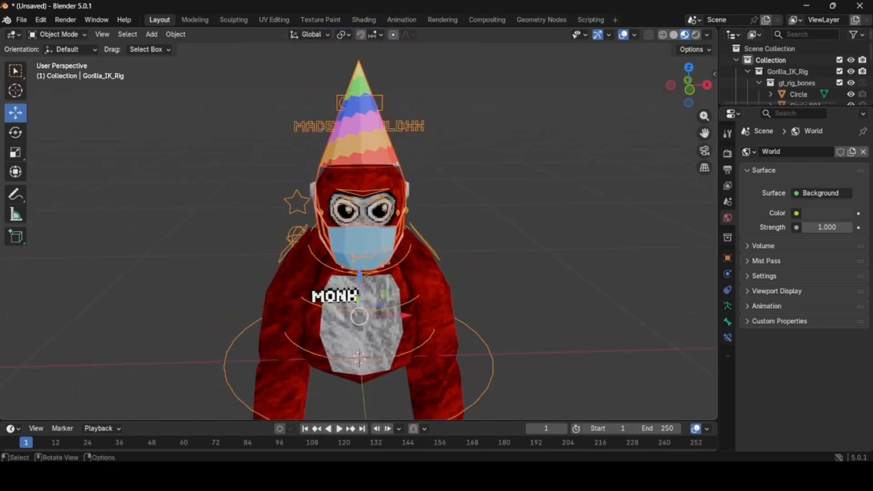
Step: Switch the rig to Pose Mode and parent the selected hat and mask to its head bone, using the Bone parent type
left_click(59, 35)
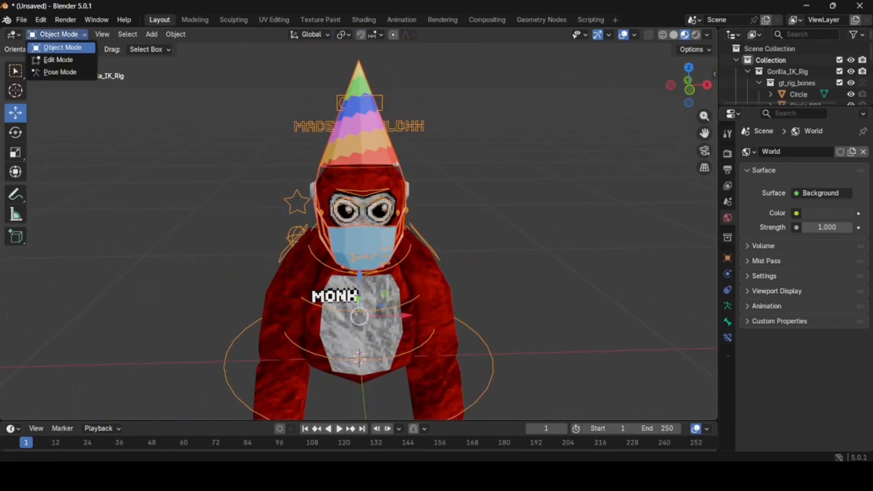
left_click(60, 72)
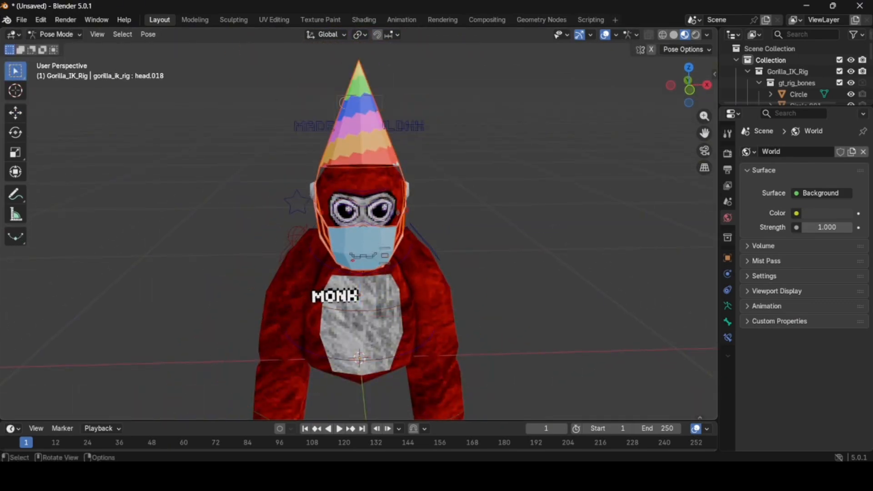
middle_click_drag(350, 275, 367, 260)
left_click(367, 260)
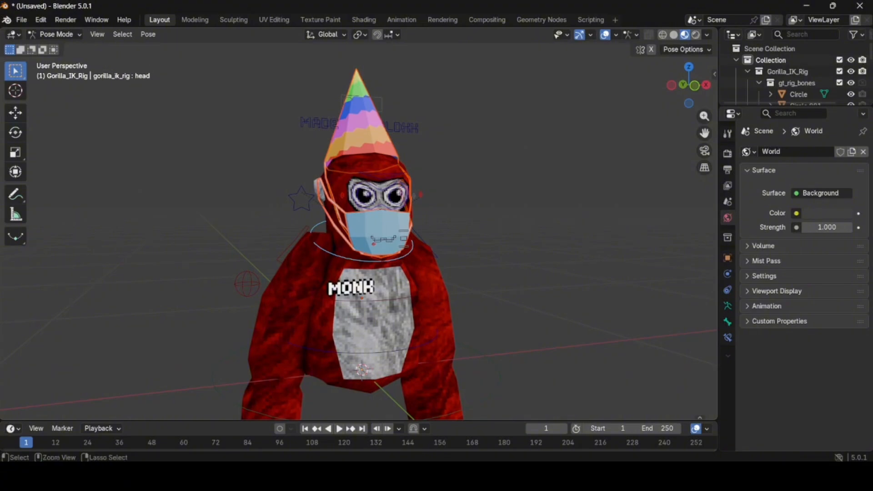
key("ctrl+p")
left_click(245, 343)
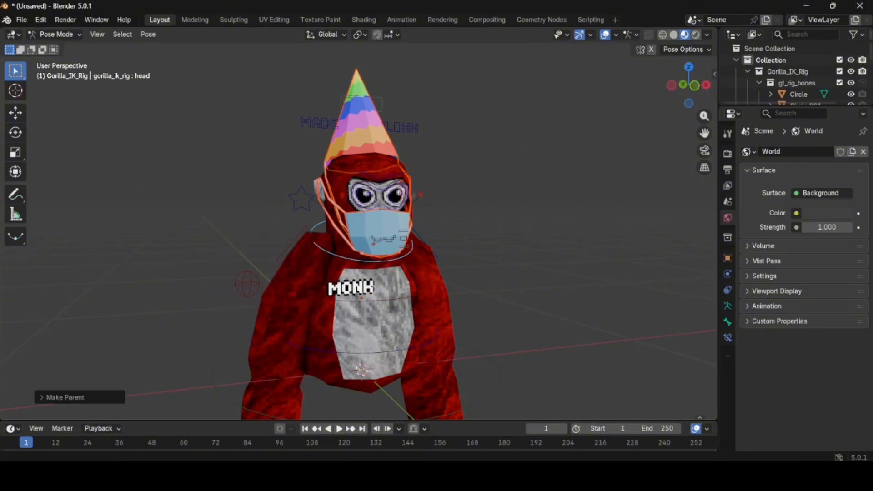
left_click(65, 397)
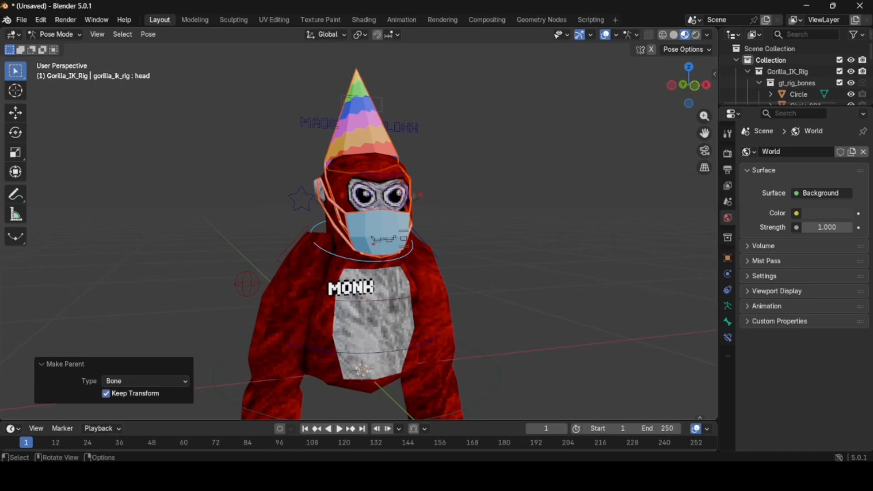
Step: Return to Object Mode, test the parenting by moving the gorilla rig along the X axis, and undo the move
key("ctrl+Tab")
key("g")
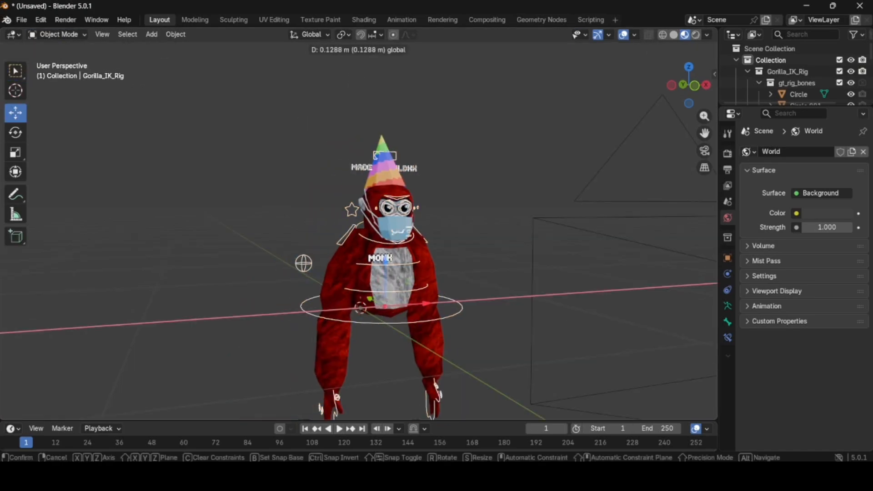
left_click_drag(557, 295, 272, 314)
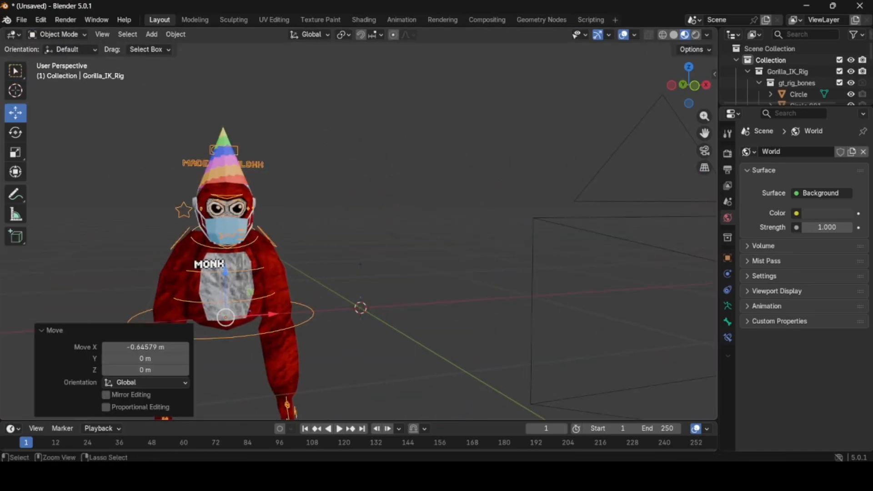
key("ctrl+z")
key("ctrl+z")
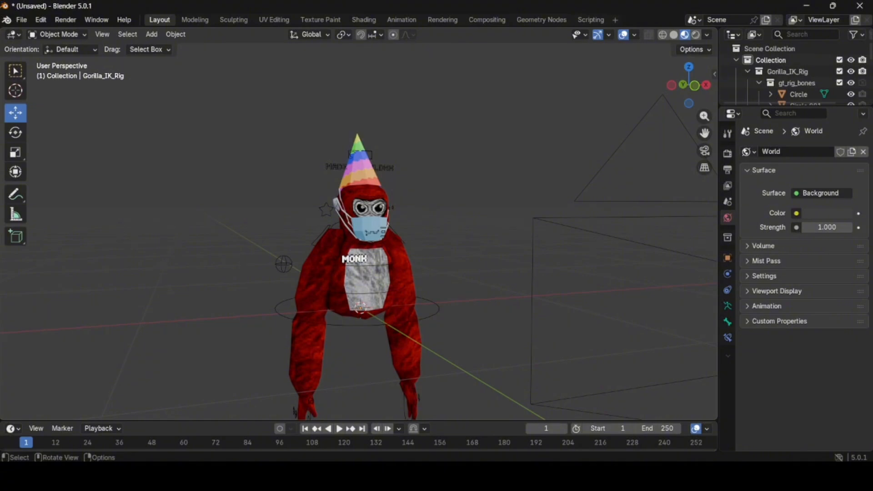
left_click(22, 20)
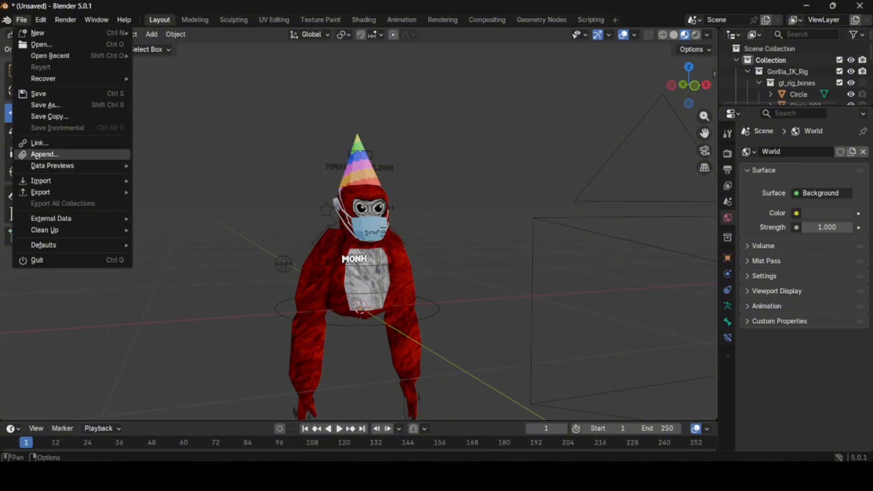
left_click(37, 154)
left_click(107, 133)
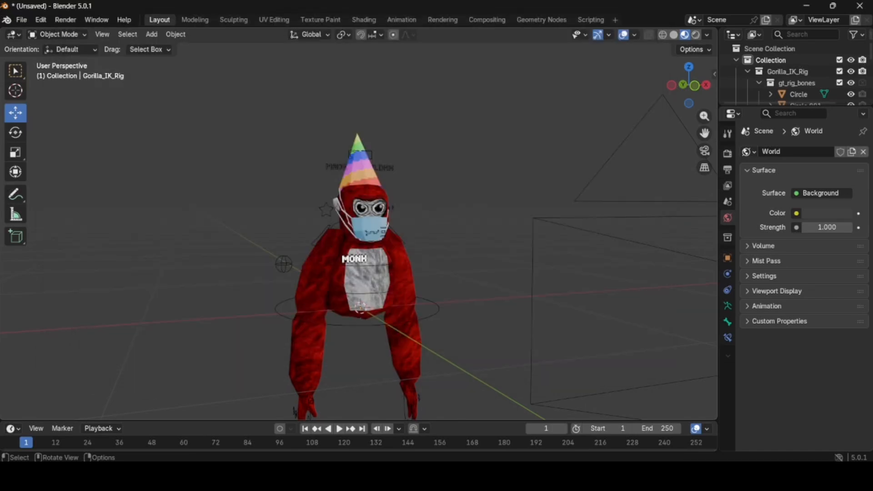
left_click(619, 347)
scroll(618, 347, "up", 3)
scroll(359, 232, "down", 2)
scroll(358, 232, "up", 1)
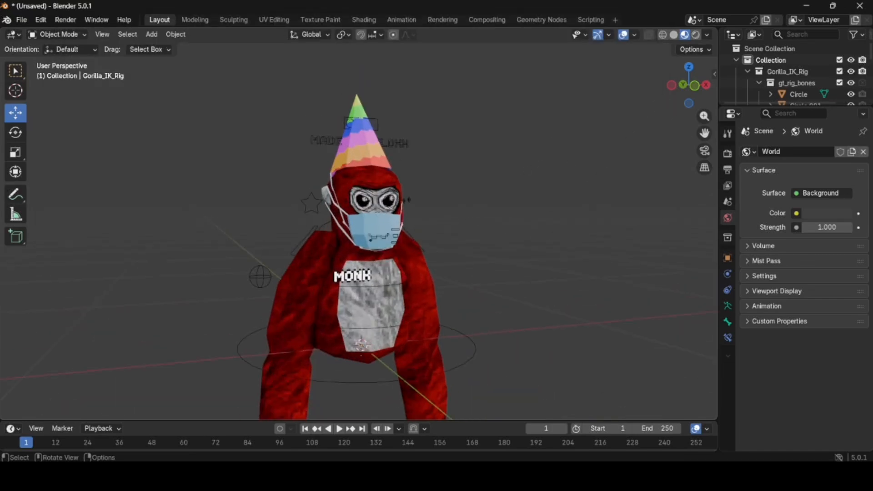
Step: Select the gorilla rig, check it through the camera and switch it to Pose Mode
left_click(357, 382)
scroll(359, 232, "down", 4)
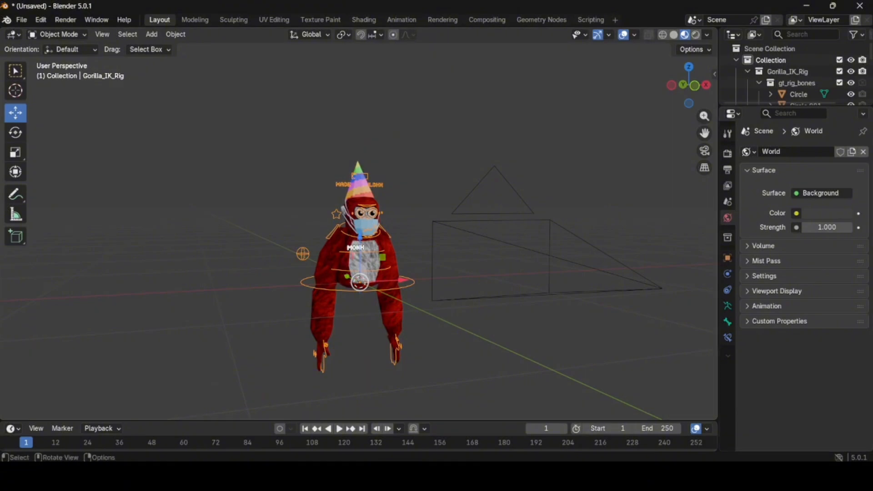
left_click(705, 151)
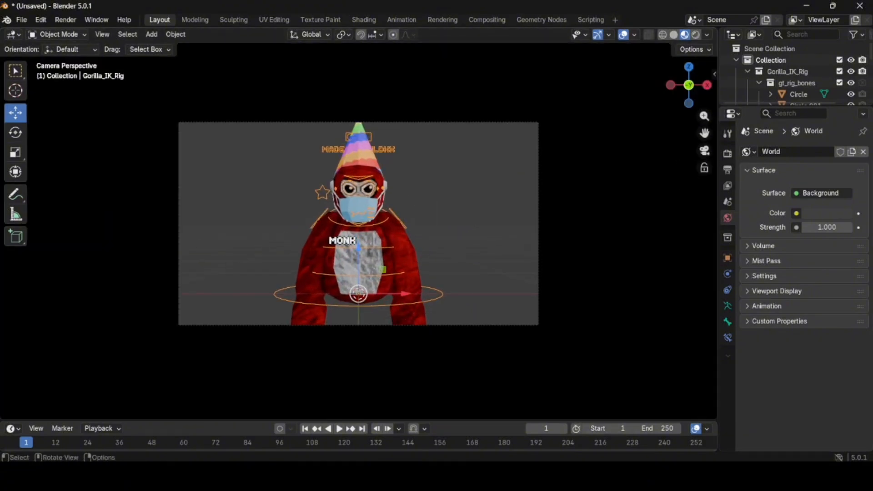
middle_click_drag(358, 232, 396, 257)
left_click(60, 34)
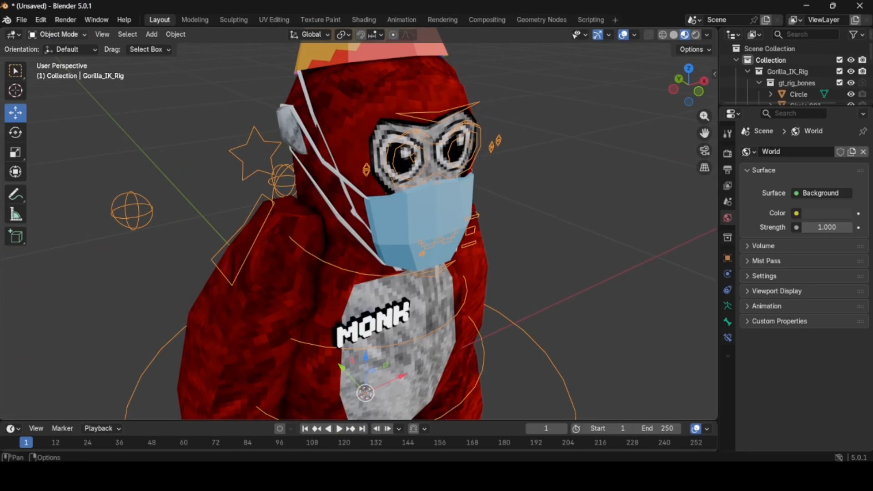
left_click(59, 35)
left_click(55, 71)
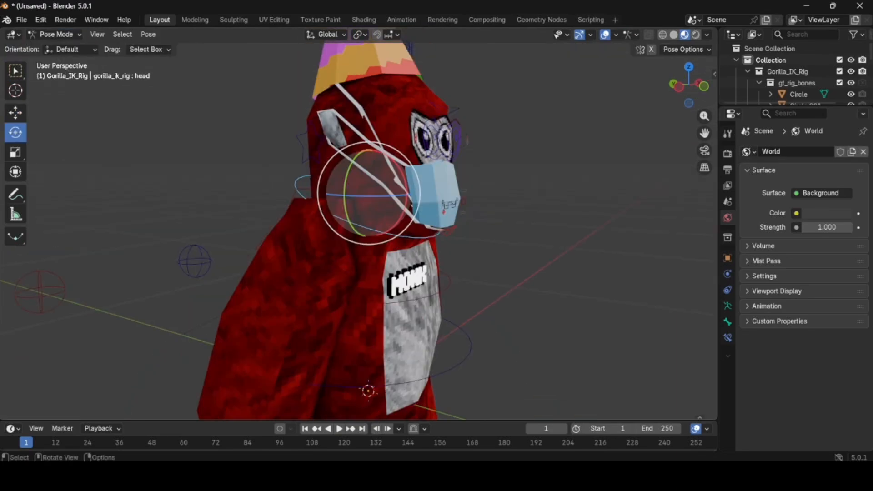
Step: Try rotating the head bone and the upper torso bone, undoing each rotation
left_click_drag(366, 196, 468, 210)
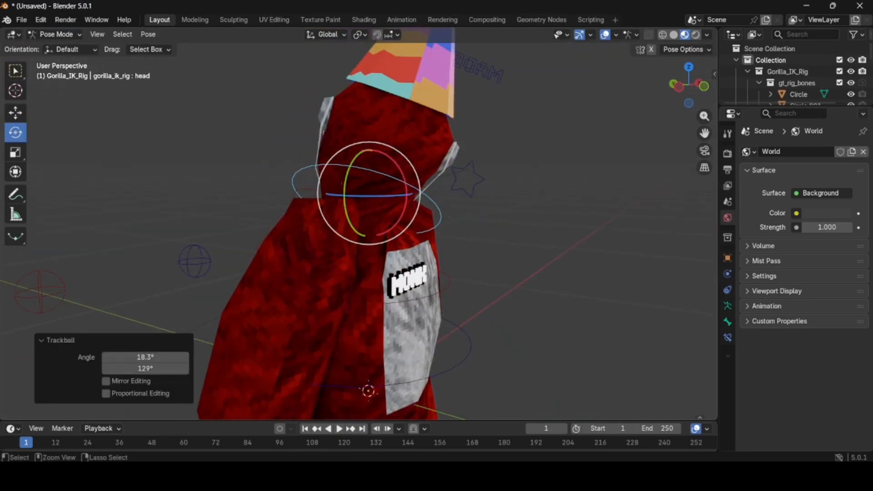
key("ctrl+z")
scroll(432, 227, "down", 2)
left_click(400, 278)
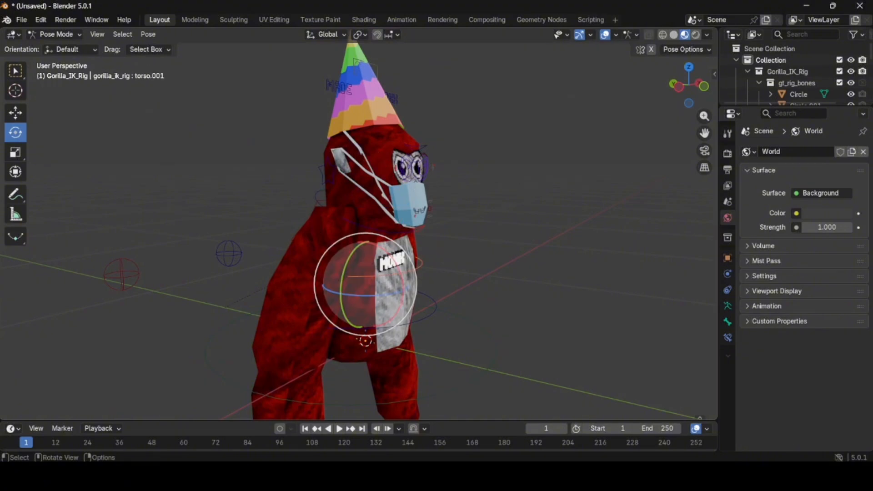
left_click_drag(394, 293, 353, 235)
key("ctrl+z")
Step: Render the current frame through the camera, examine the gorilla's framing and lighting in the whole image, and close the render window
middle_click_drag(454, 218, 387, 161)
scroll(357, 245, "down", 3)
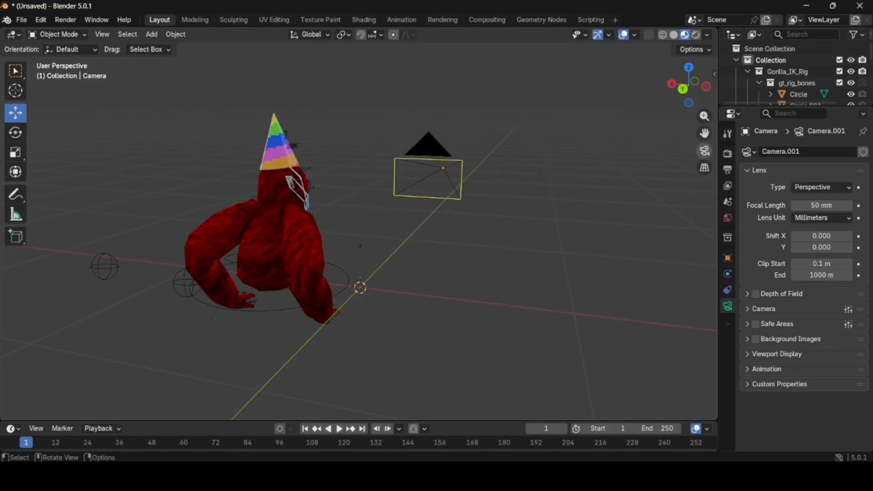
key("KP_0")
left_click(65, 20)
left_click(79, 33)
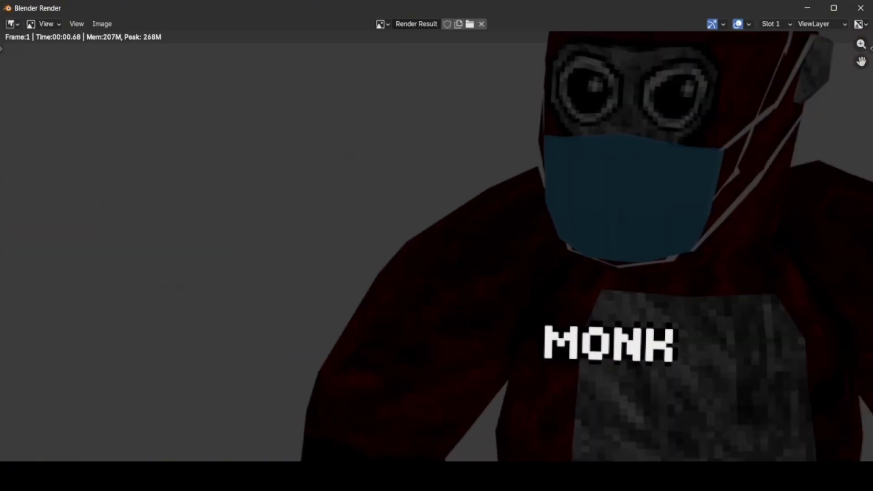
middle_click_drag(436, 245, 792, 270)
scroll(436, 247, "down", 6)
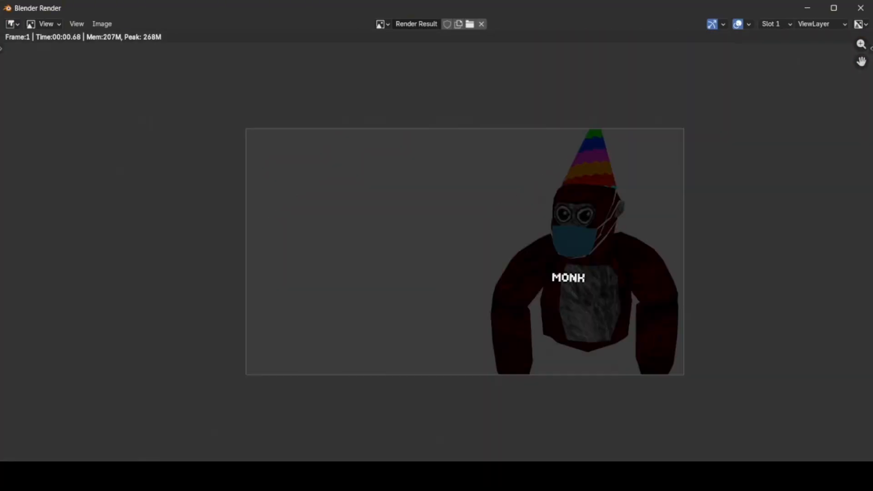
left_click(861, 8)
Step: Add a cube mesh and scale it up uniformly by about 43.8 so it surrounds the gorilla and camera, and check the camera view
middle_click_drag(437, 236, 681, 245)
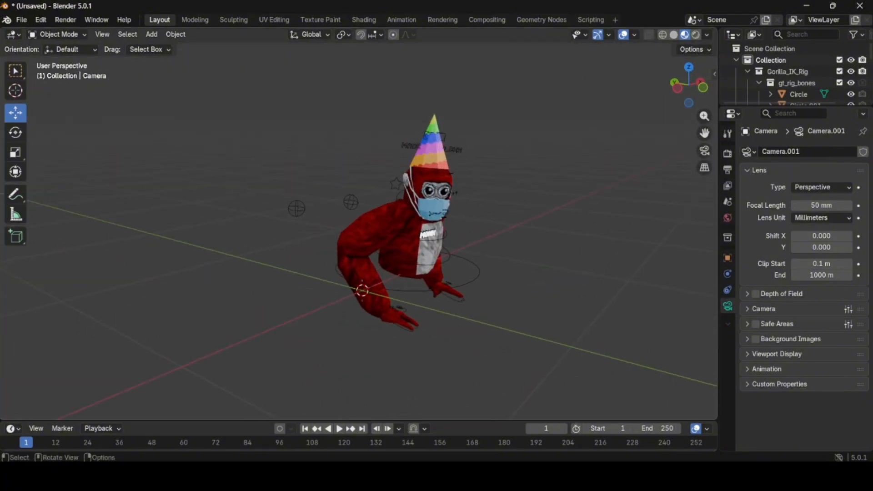
scroll(358, 224, "up", 4)
middle_click_drag(409, 237, 318, 218)
left_click(151, 34)
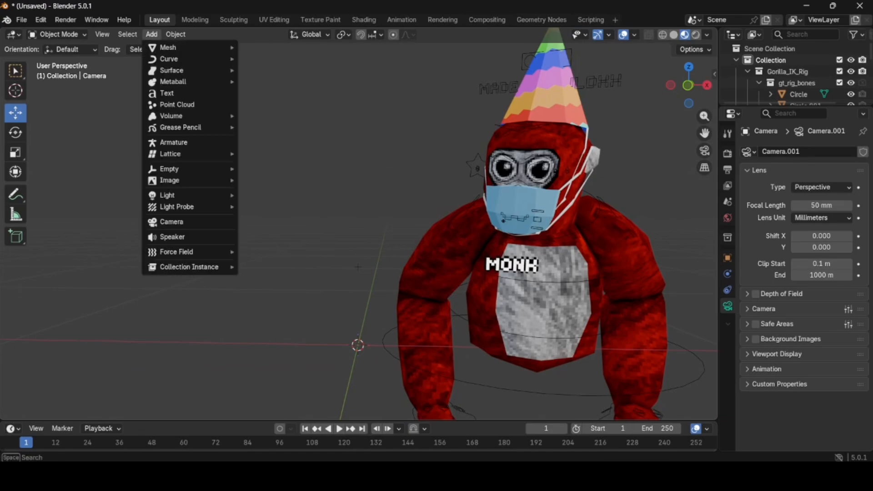
mouse_move(167, 47)
left_click(255, 58)
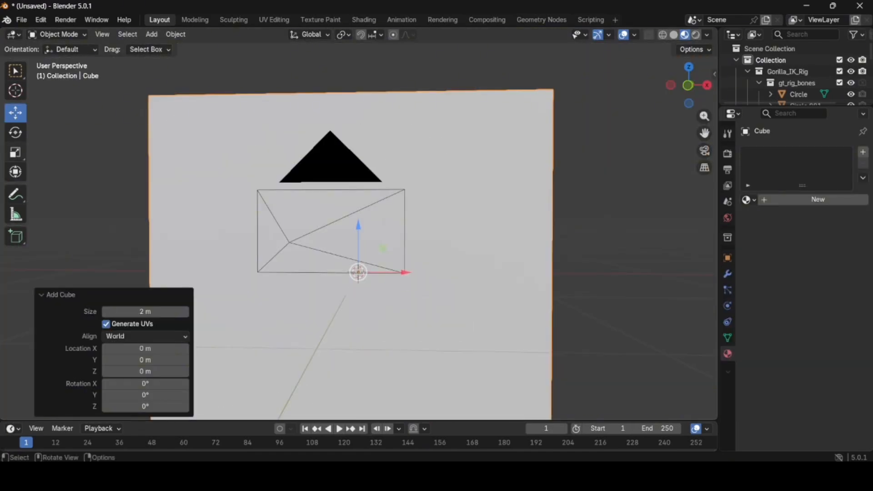
left_click(15, 152)
scroll(359, 239, "down", 6)
left_click_drag(366, 241, 709, 241)
left_click(704, 150)
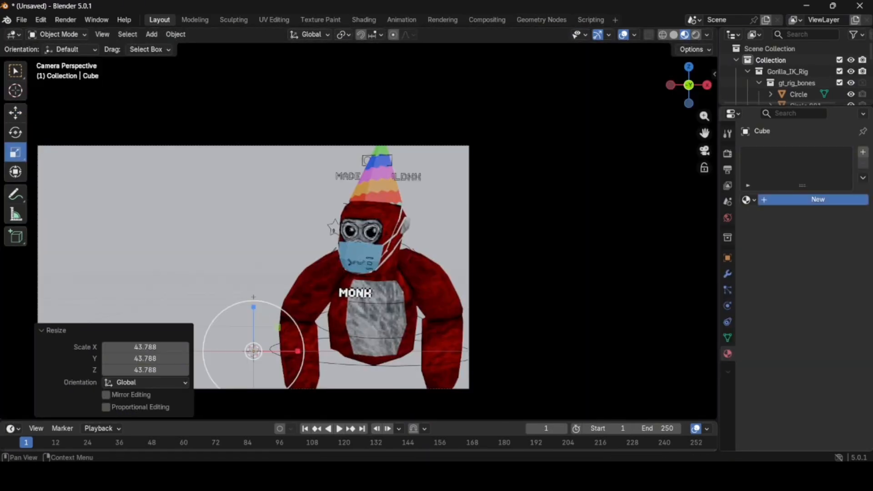
Step: Give the surrounding cube a new material with a black base colour, metallic 1.000 and roughness 1.000
left_click(814, 199)
left_click(826, 270)
left_click_drag(844, 132, 843, 171)
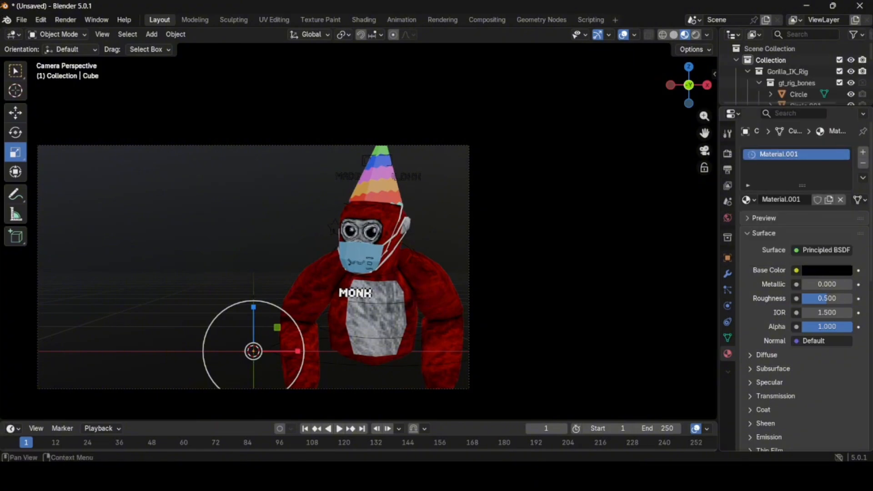
left_click_drag(817, 285, 869, 284)
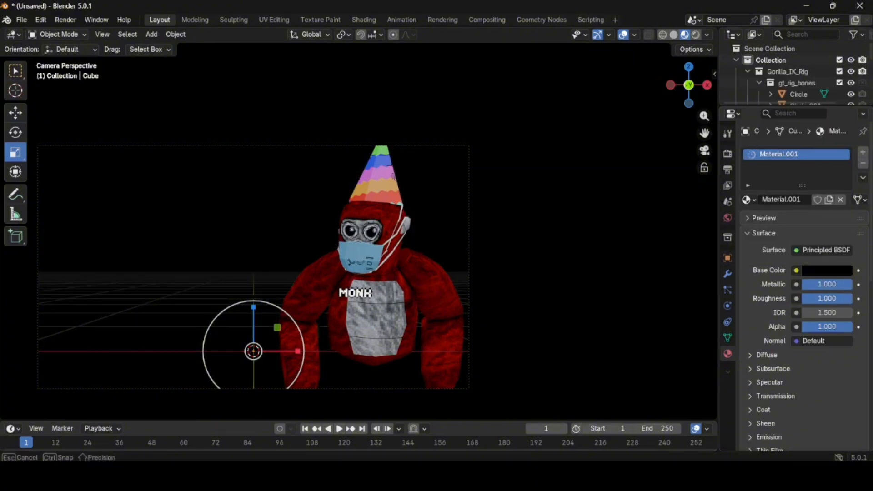
Step: Render the image again with the black backdrop, inspect the gorilla's lighting, and close the render window
scroll(359, 239, "up", 3)
left_click(66, 20)
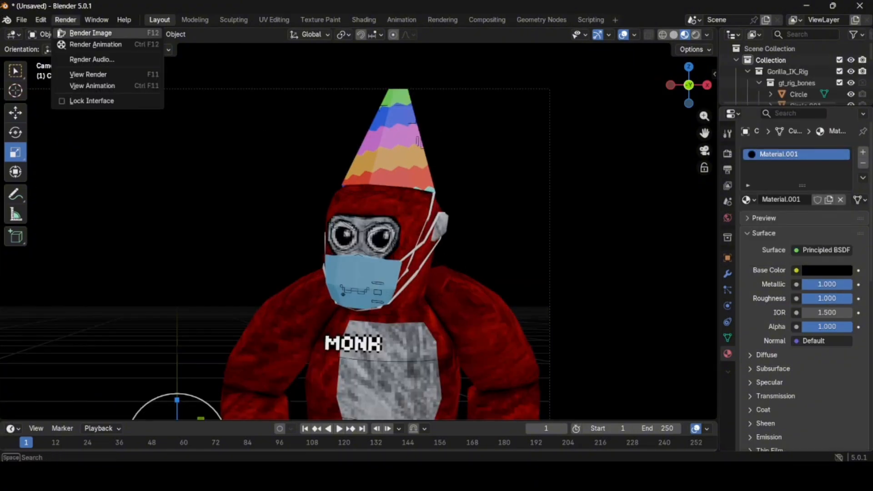
left_click(82, 33)
middle_click_drag(591, 255, 360, 233)
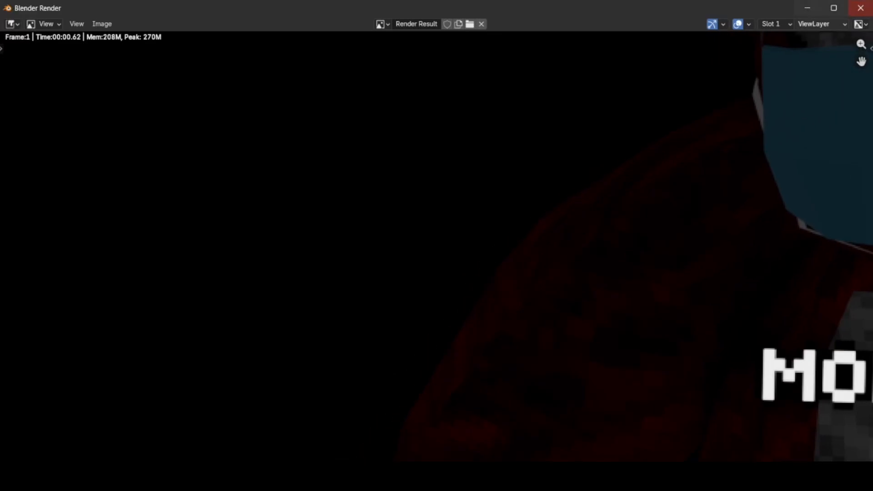
left_click(860, 8)
Step: Switch the viewport to Rendered shading and add a Sun light at the world origin
scroll(500, 227, "down", 2)
left_click(695, 35)
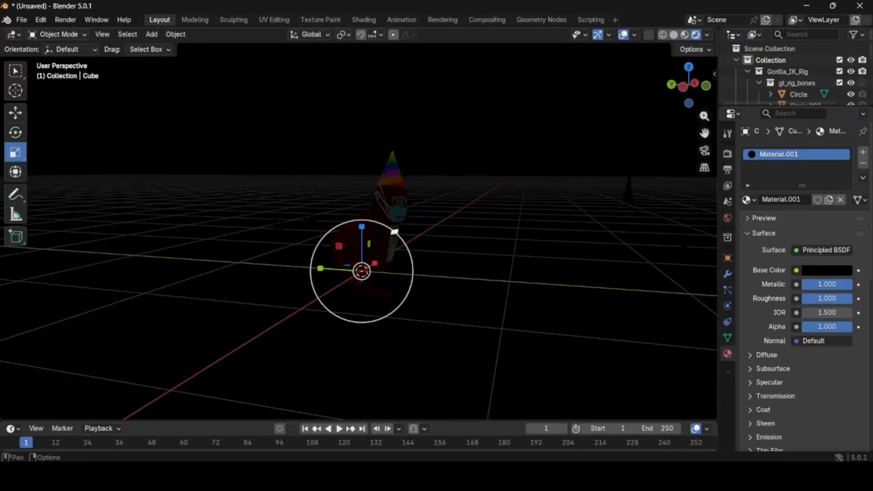
left_click(151, 34)
mouse_move(191, 195)
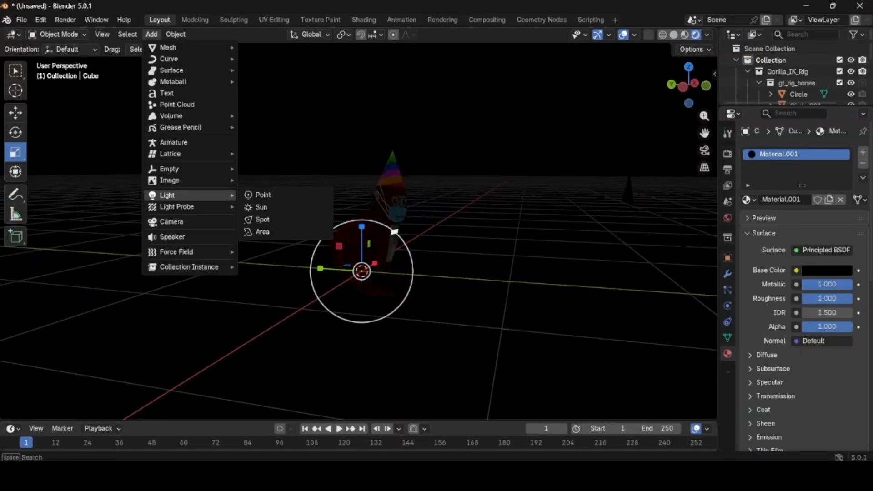
left_click(261, 208)
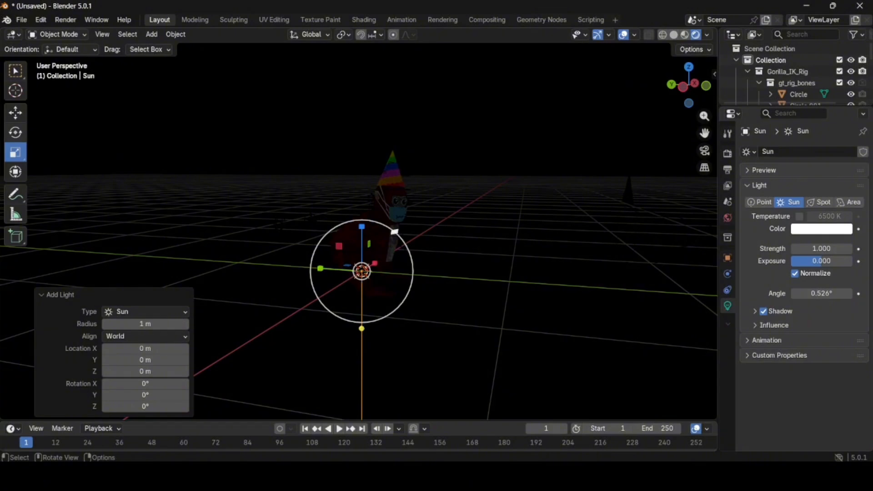
left_click(16, 133)
left_click_drag(384, 244, 178, 69)
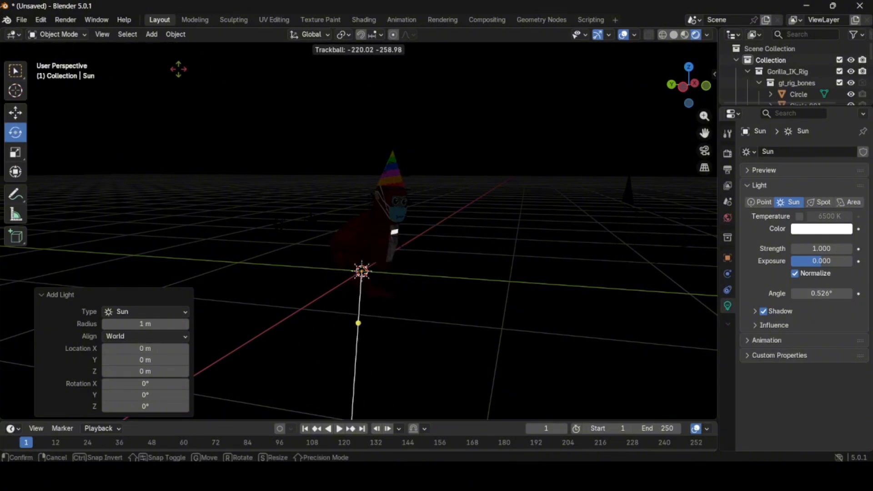
key("Escape")
key("ctrl+z")
left_click(362, 272)
left_click(362, 272)
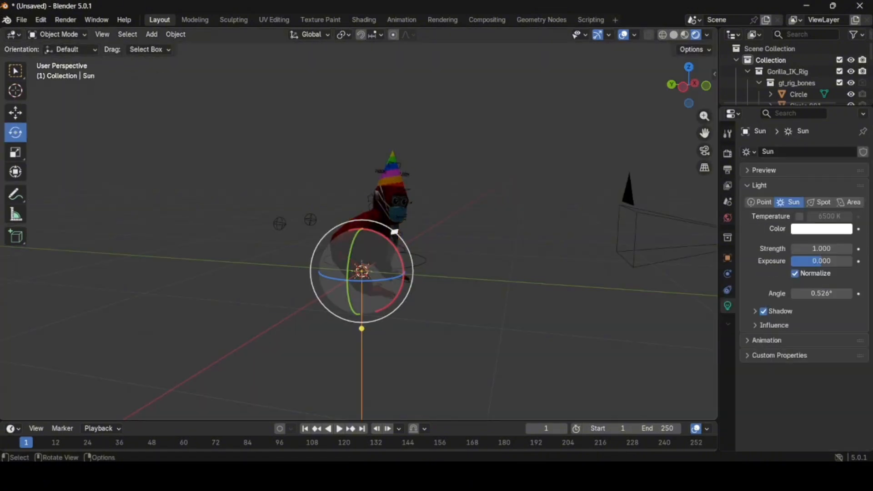
Step: Rotate the Sun light freely by about 62.5° and 105° to light the gorilla's front, and set its strength to 3.820
left_click_drag(381, 263, 465, 313)
middle_click_drag(464, 313, 388, 321)
scroll(388, 322, "up", 5)
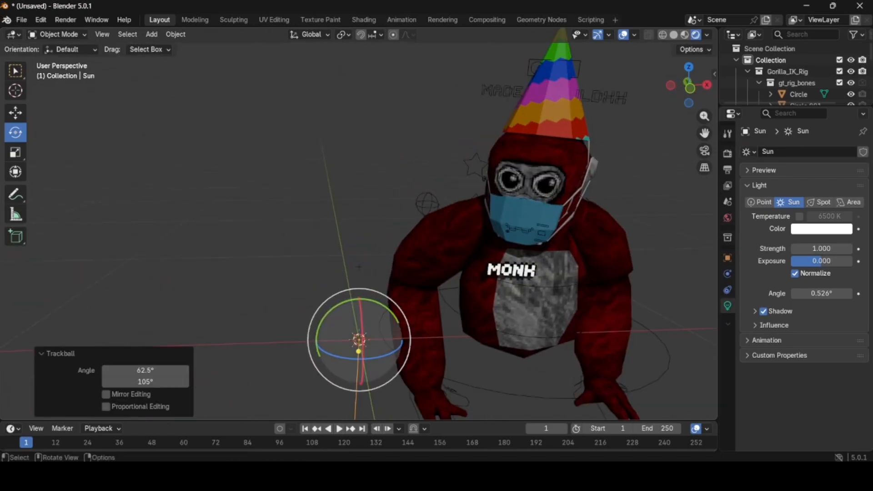
mouse_move(351, 326)
left_mouse_down()
mouse_move(400, 350)
mouse_move(355, 331)
left_mouse_up()
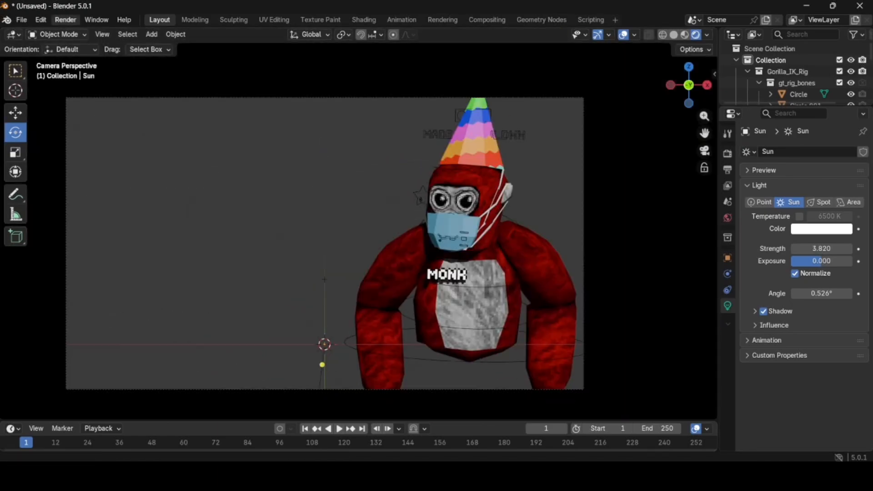
Step: Render the image from the camera, inspect the gorilla under the Sun light, and close the render window
left_click(65, 19)
left_click(89, 31)
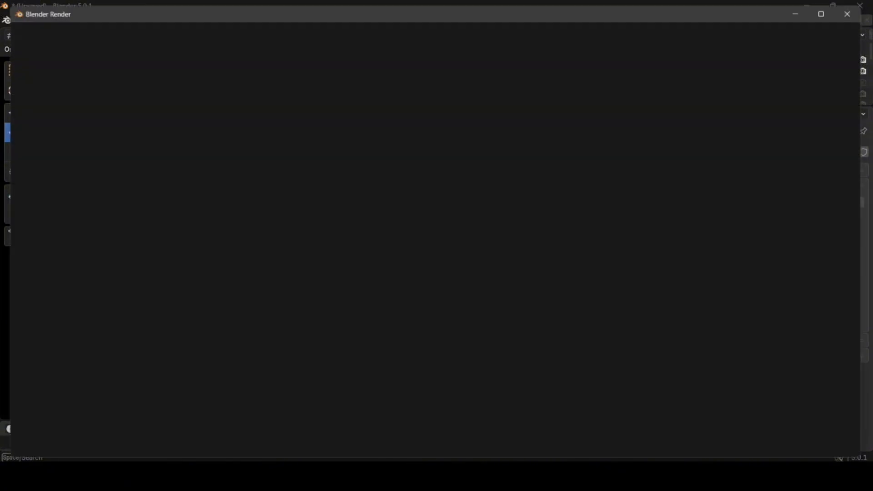
scroll(437, 248, "down", 3)
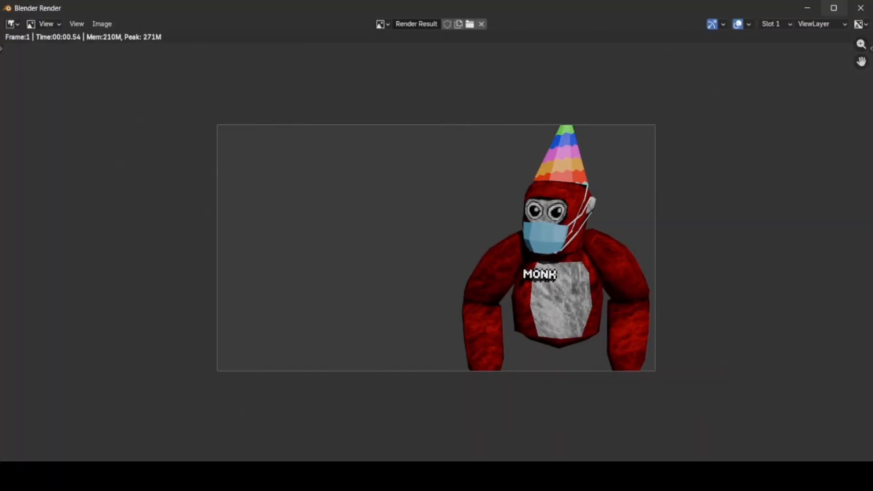
left_click(861, 7)
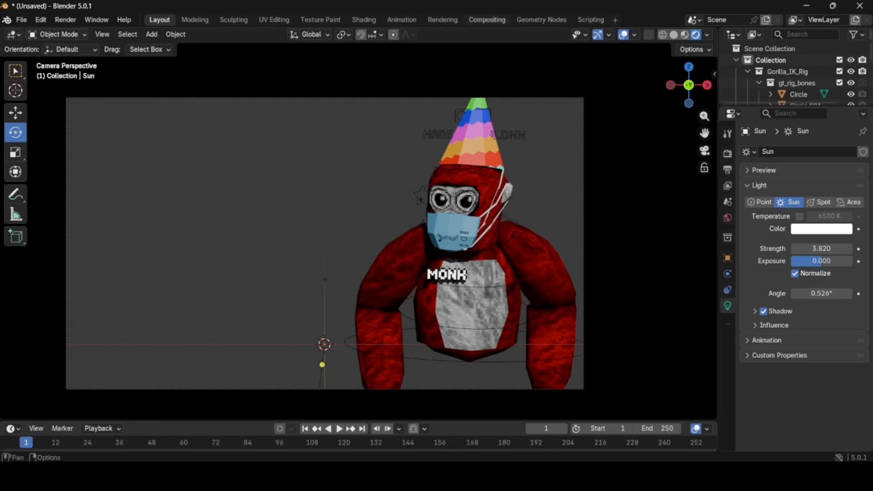
Step: In the Compositing workspace, split the compositor area vertically and turn one of the two areas into a 3D Viewport
left_click(487, 20)
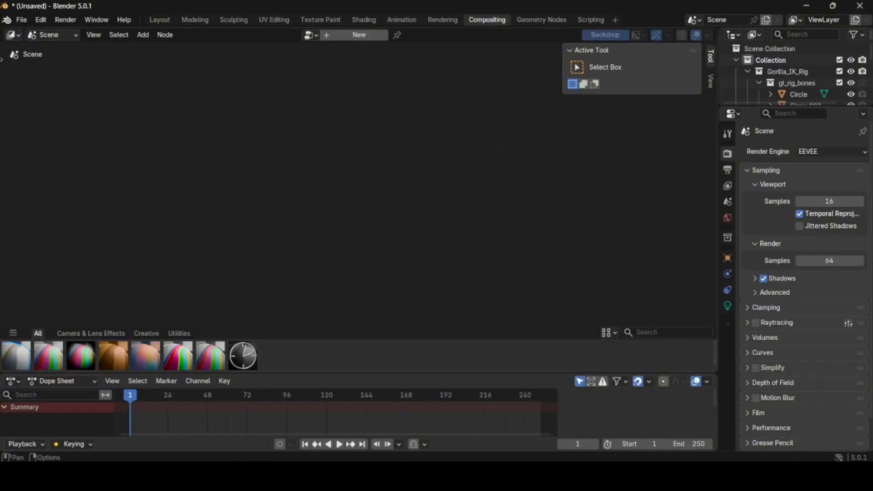
right_click(716, 32)
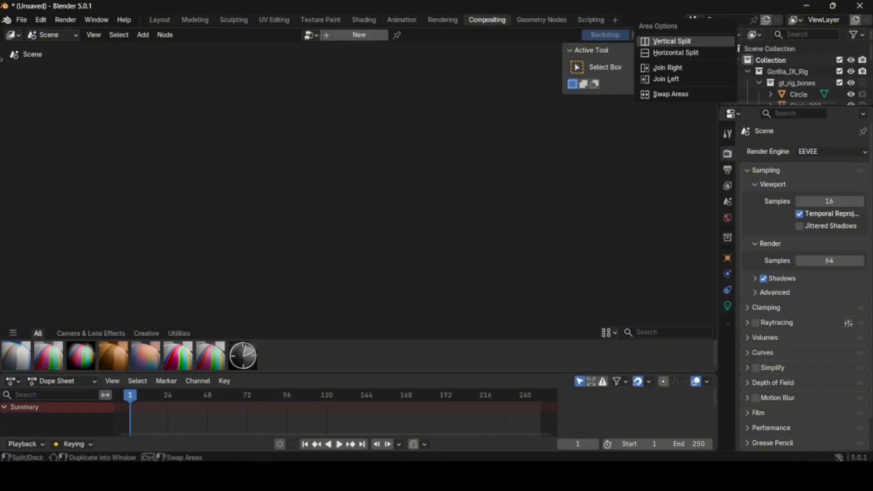
left_click(667, 40)
left_click(333, 182)
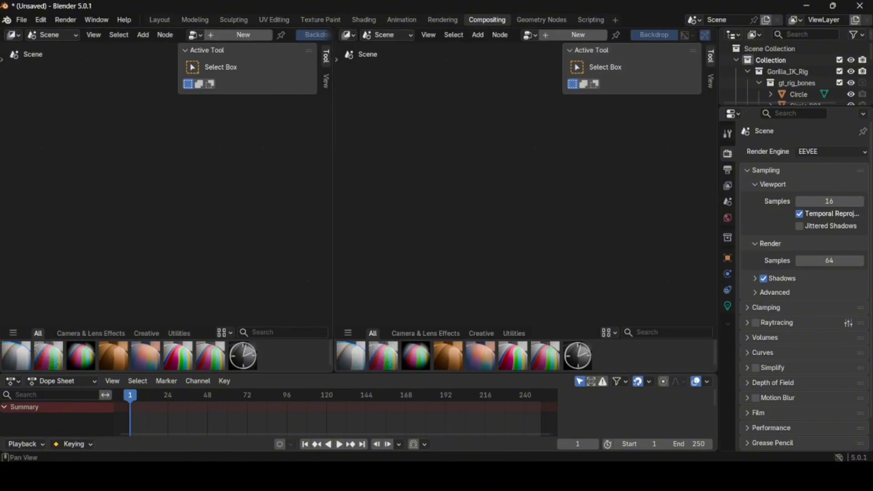
left_click_drag(334, 181, 378, 182)
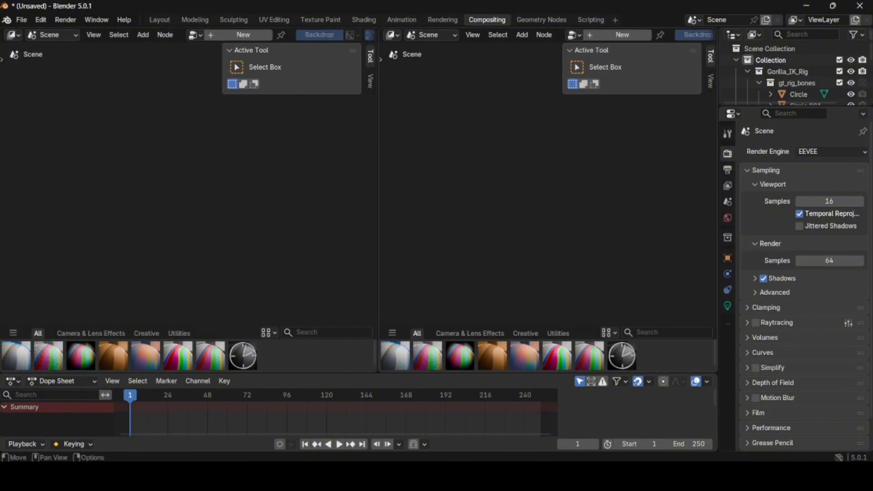
left_click(391, 35)
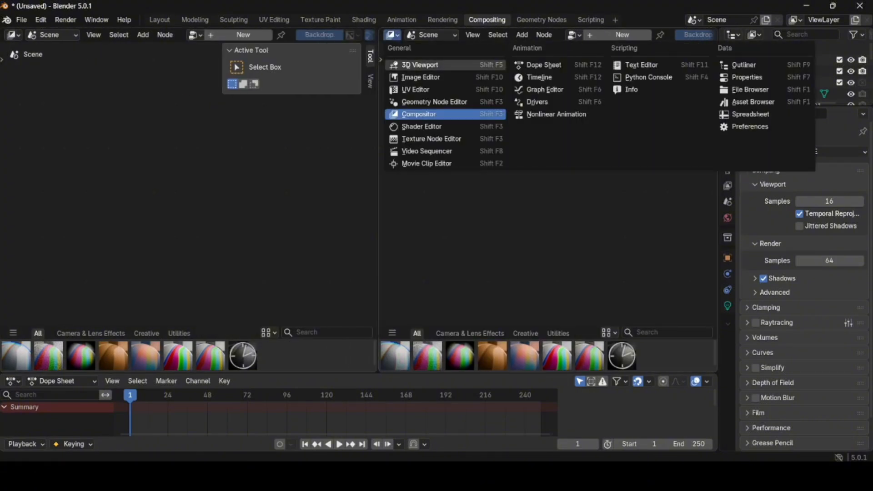
left_click(420, 65)
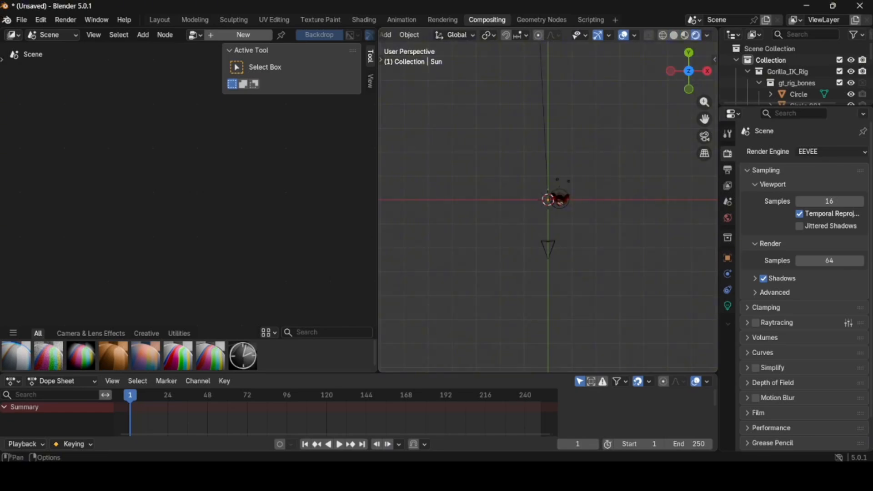
Step: Make the new 3D Viewport preview the compositing through the camera, and widen the compositor area beside it
left_click(707, 35)
left_click(706, 35)
left_click(707, 35)
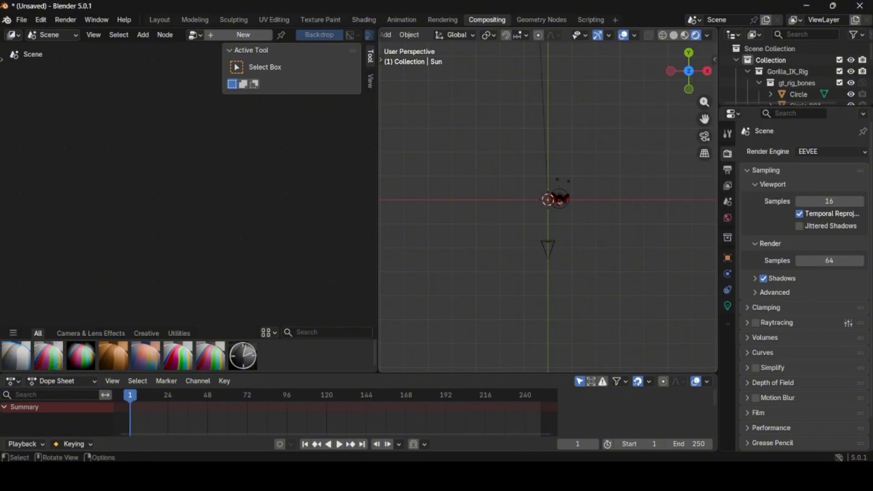
left_click(705, 136)
scroll(548, 200, "up", 4)
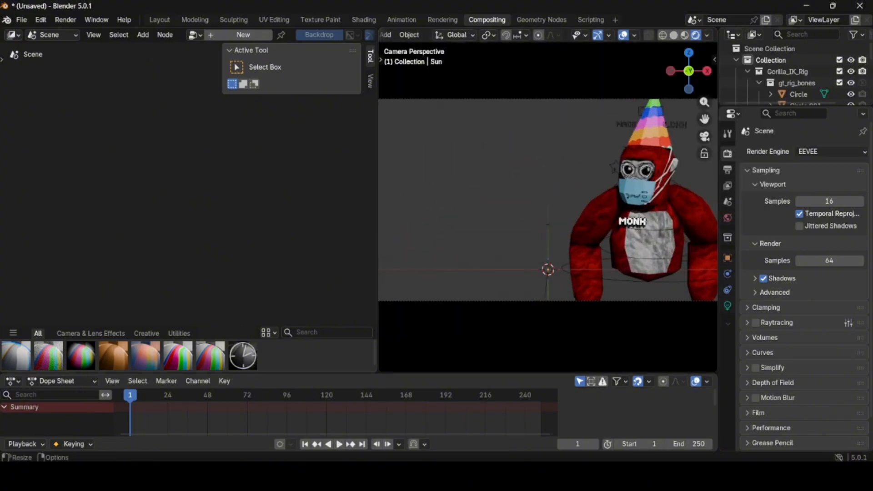
left_click_drag(378, 200, 473, 200)
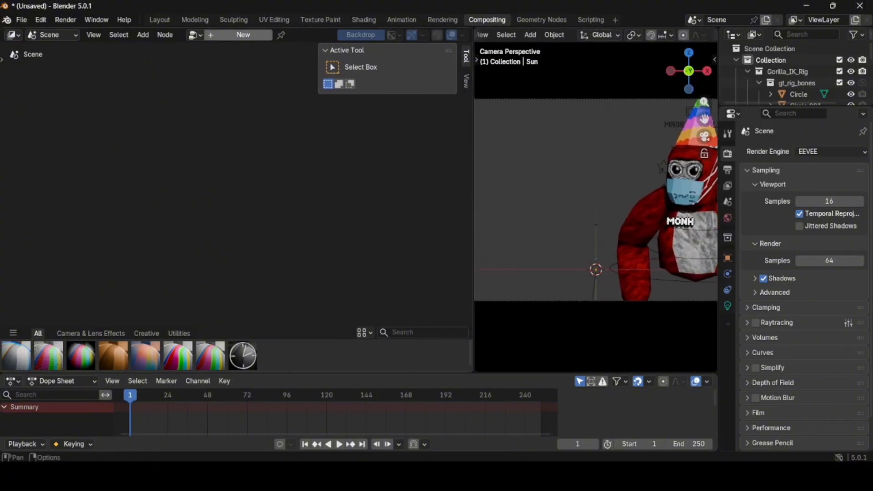
Step: Create a new compositor node tree and insert a Chromatic Aberration node between Render Layers and the output nodes
left_click(243, 35)
left_click(204, 123)
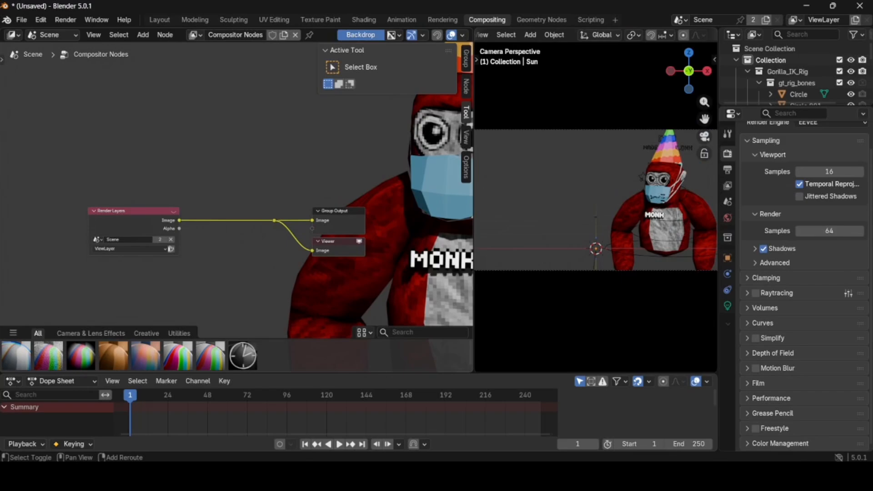
key("shift+a")
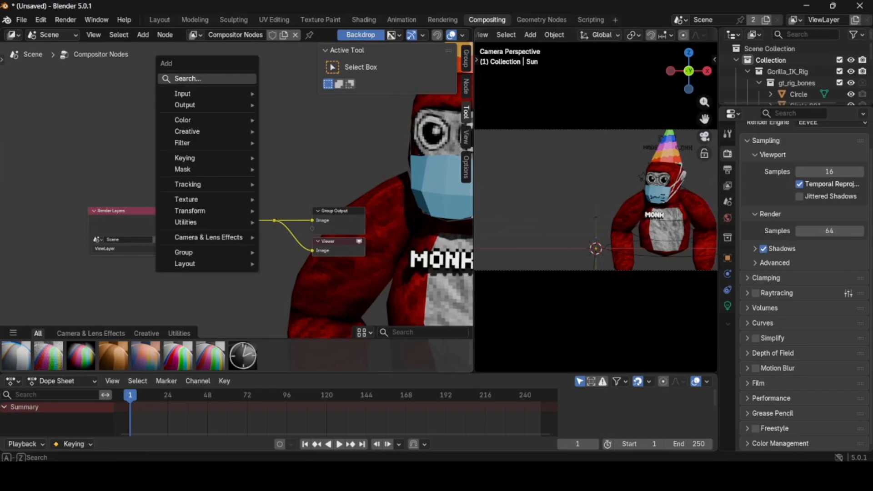
key("shift+a")
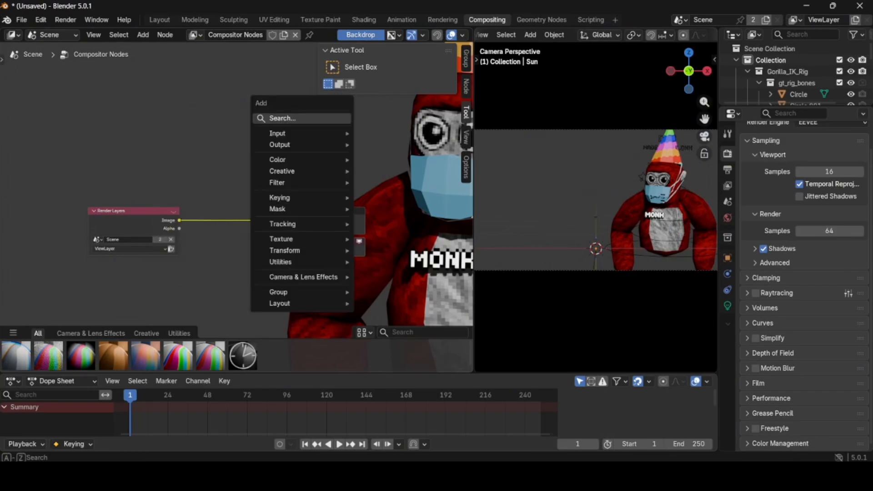
left_click(333, 119)
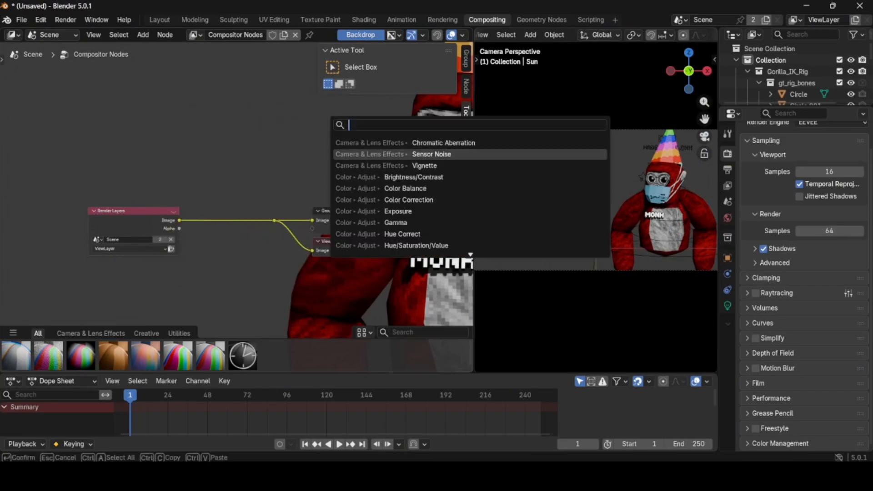
left_click(443, 142)
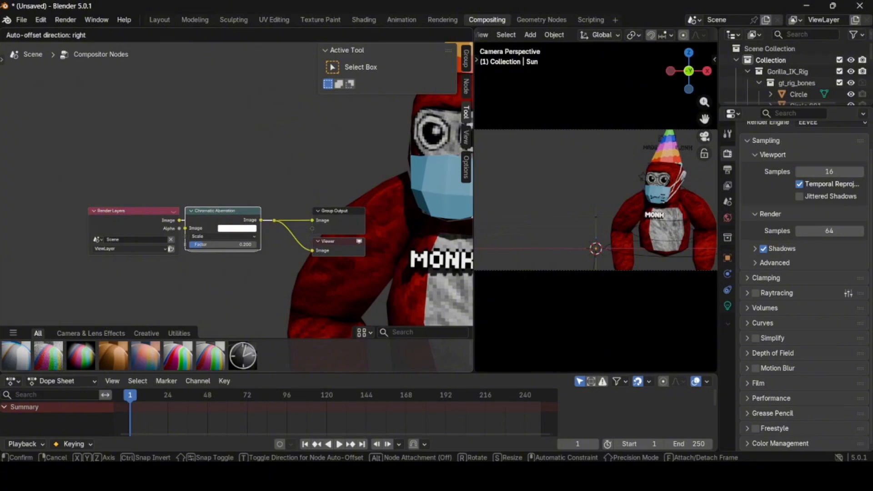
left_click(187, 211)
Step: Set the Chromatic Aberration node's Factor to 0.267 and frame the gorilla in the camera preview
scroll(595, 207, "up", 12)
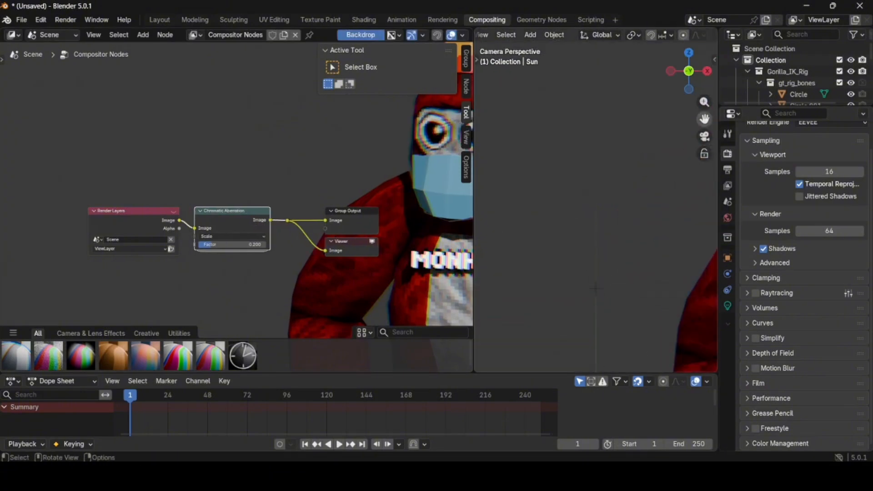
left_click_drag(696, 121, 589, 133)
left_click_drag(209, 295, 253, 296)
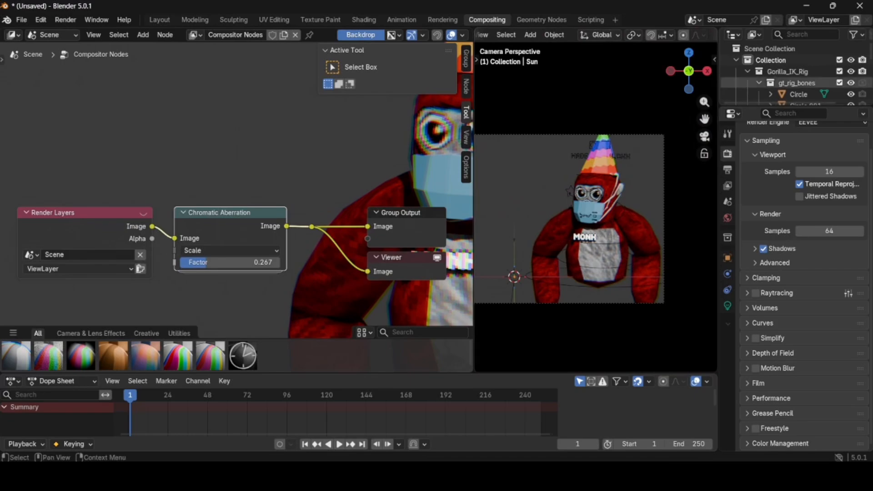
left_click_drag(704, 120, 761, 119)
Step: Add a Color Balance node after the Chromatic Aberration node
key("shift+a")
left_click(177, 141)
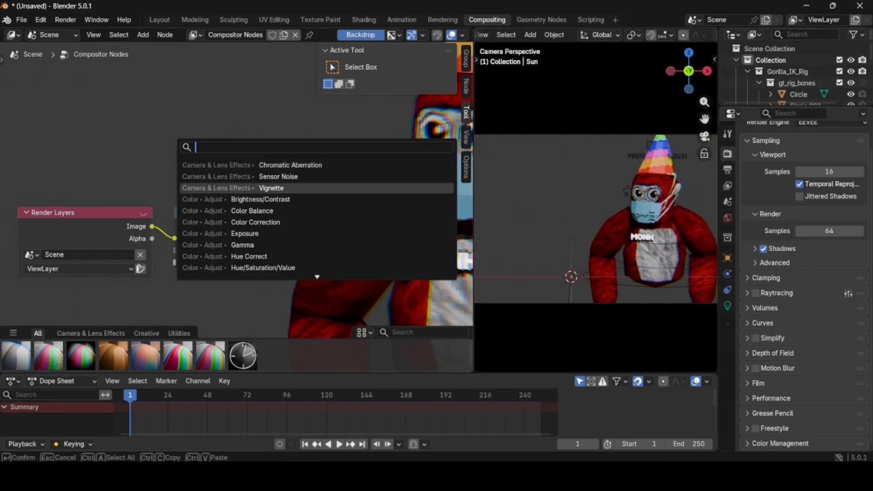
key("Down")
key("Down")
left_click(275, 211)
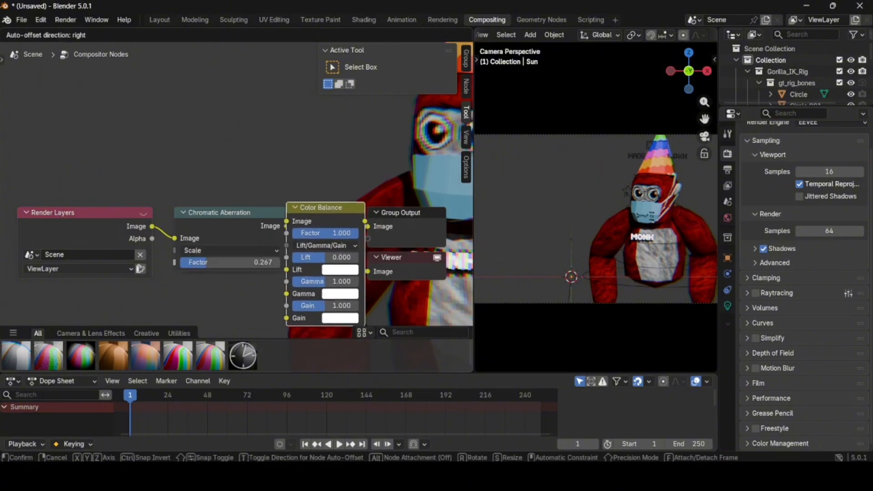
left_click(297, 213)
Step: Try a pale cyan Gamma tint and a pale pink Gain tint on the Color Balance node, and undo them
left_click(363, 299)
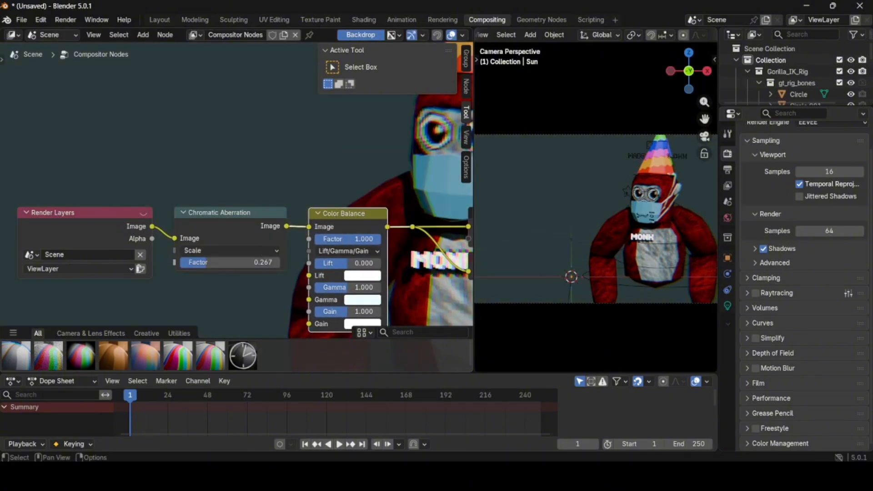
left_click(362, 324)
left_click(396, 176)
scroll(595, 208, "up", 7)
scroll(595, 207, "down", 9)
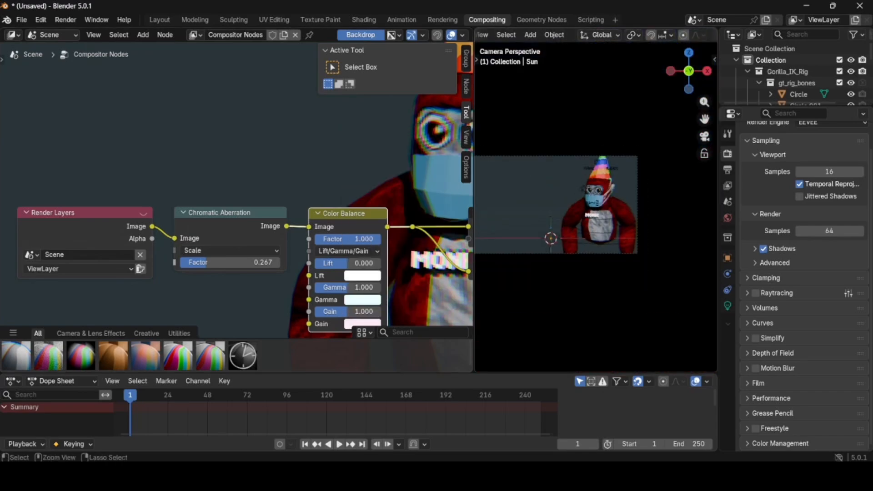
key("ctrl+z")
key("ctrl+z")
key("ctrl+z")
key("ctrl+z")
middle_click_drag(575, 207, 617, 210, "shift")
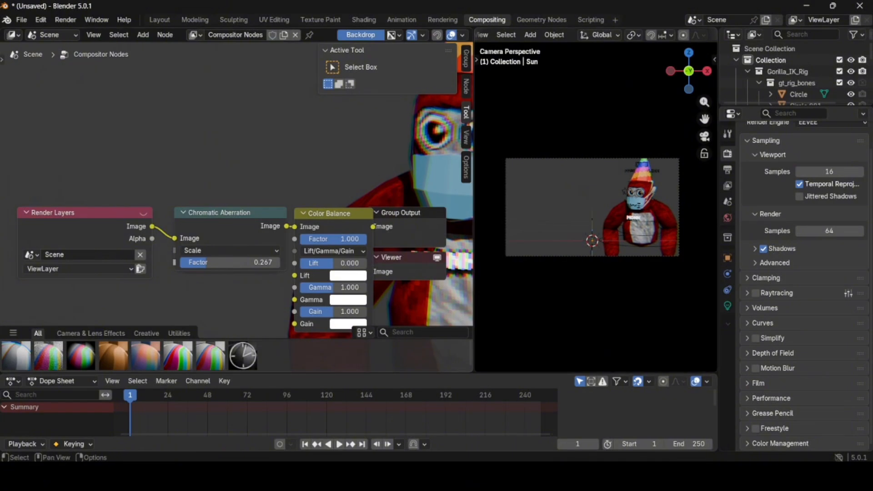
key("shift+a")
left_click(342, 135)
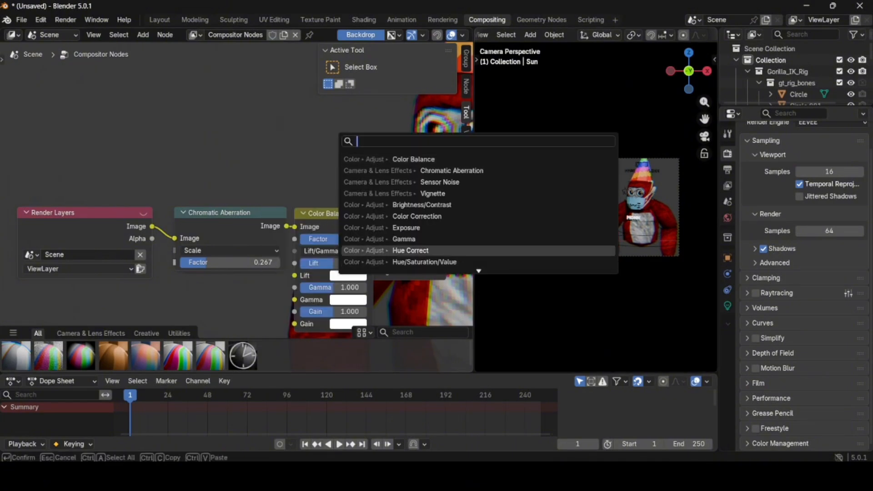
key("Escape")
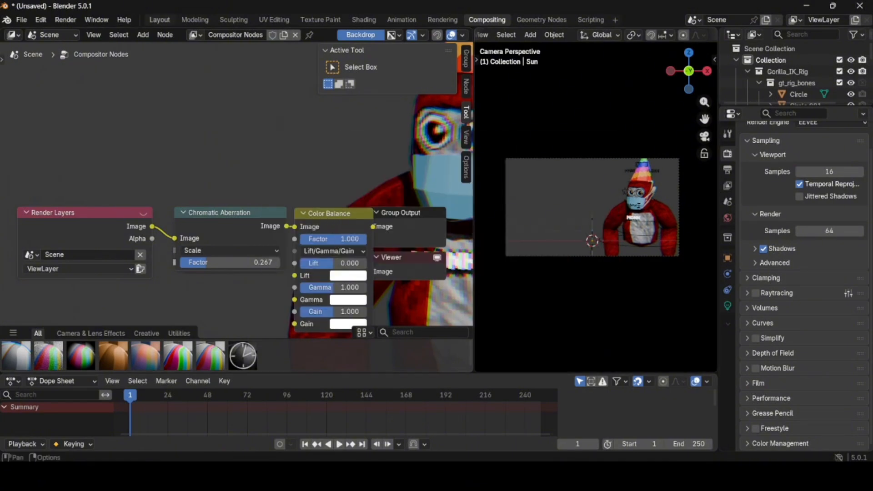
Step: Return to the Layout workspace, render the image with the compositing effects, and copy the render result to the clipboard
left_click(159, 20)
left_click(65, 19)
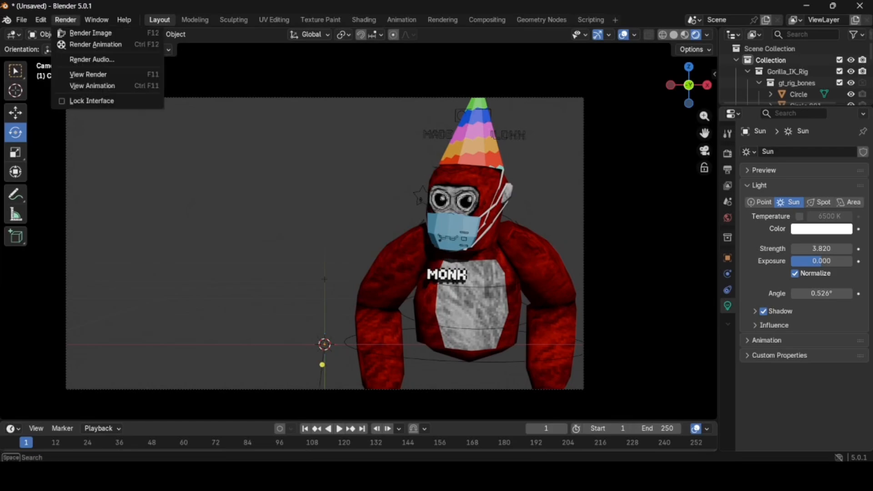
left_click(90, 32)
left_click(101, 24)
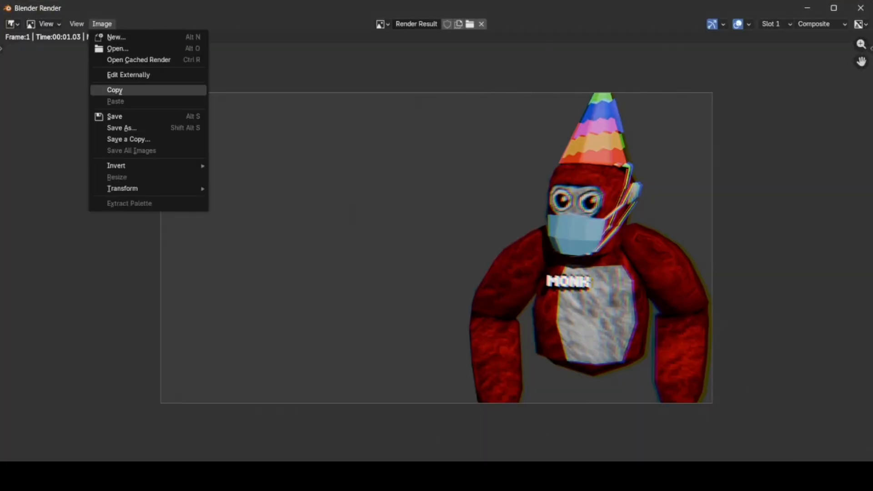
left_click(114, 90)
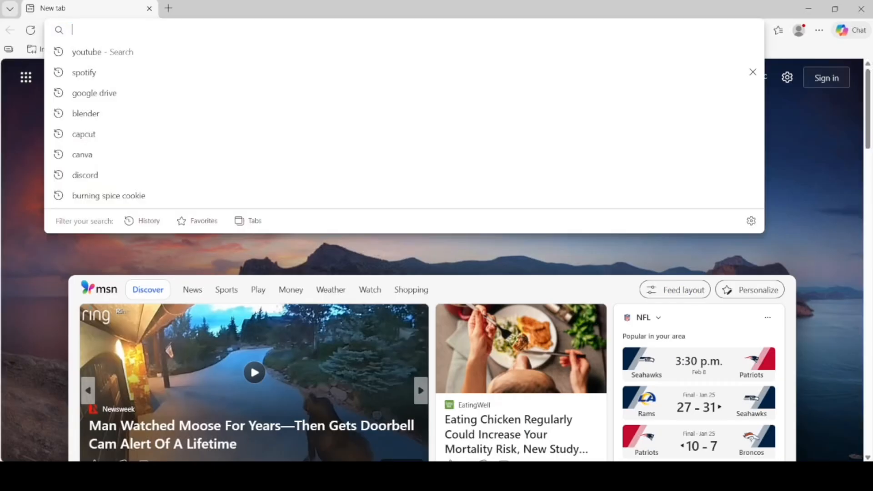
Step: Switch to the web browser, search for photopea, and open the Photopea editor with its new-project settings
type("photopea")
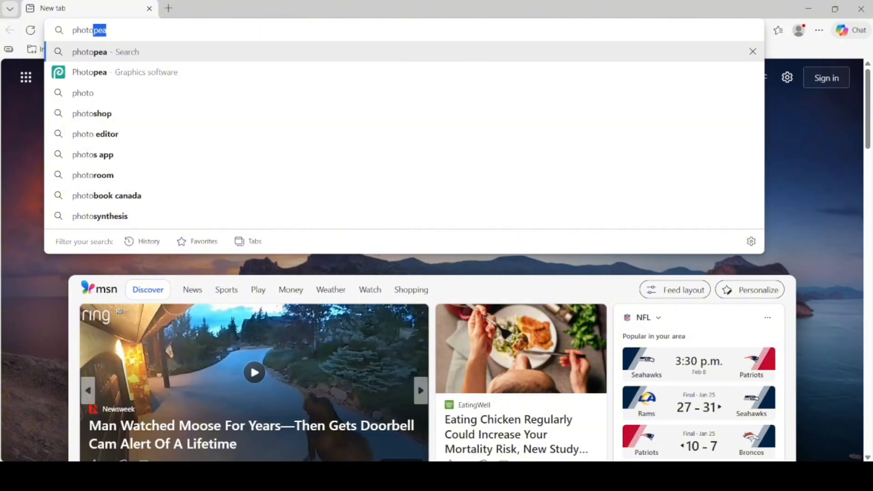
key("Return")
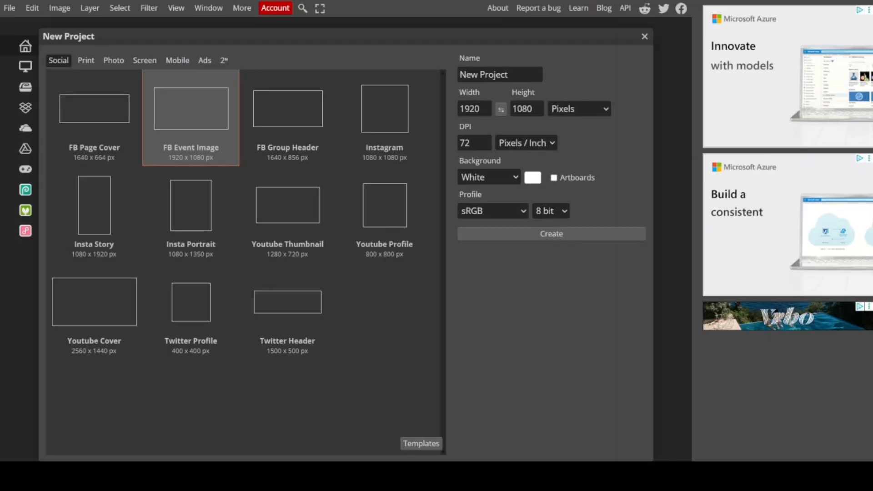
Step: Create a 1920 x 1080 px project named TESTYTESTY with a white background
left_click_drag(523, 75, 459, 74)
type("TESTYTESTY")
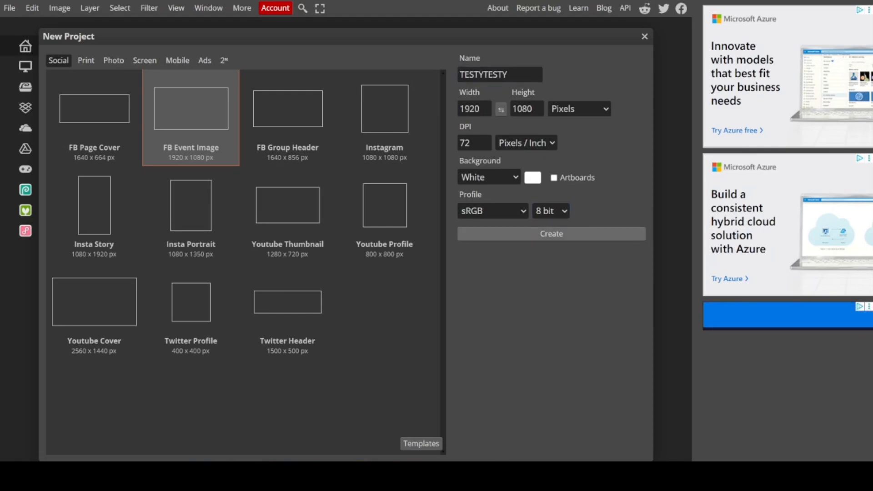
left_click(551, 234)
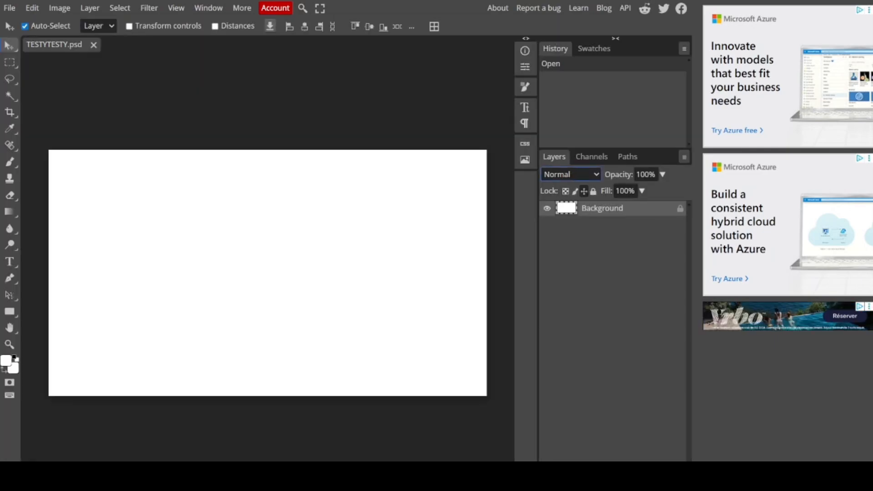
Step: Paste the copied character render into the project as a new layer
key("ctrl+v")
scroll(267, 250, "up", 5)
scroll(268, 250, "down", 6)
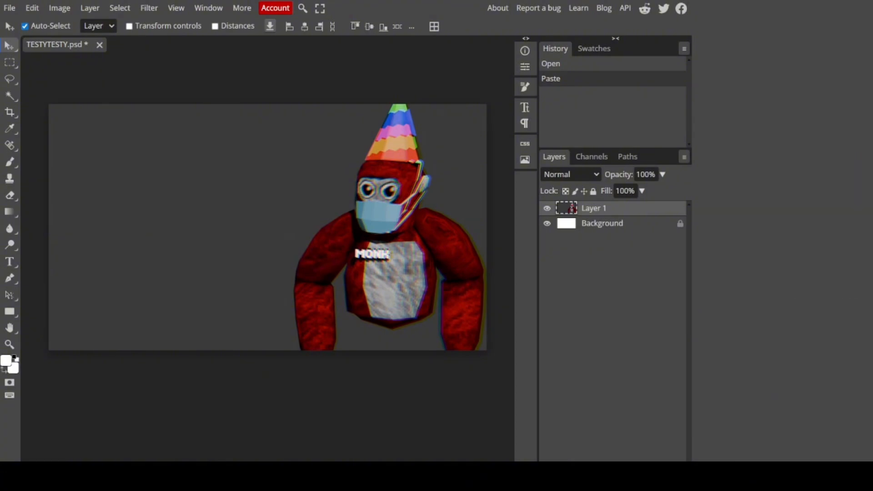
scroll(267, 227, "up", 6)
scroll(267, 227, "down", 6)
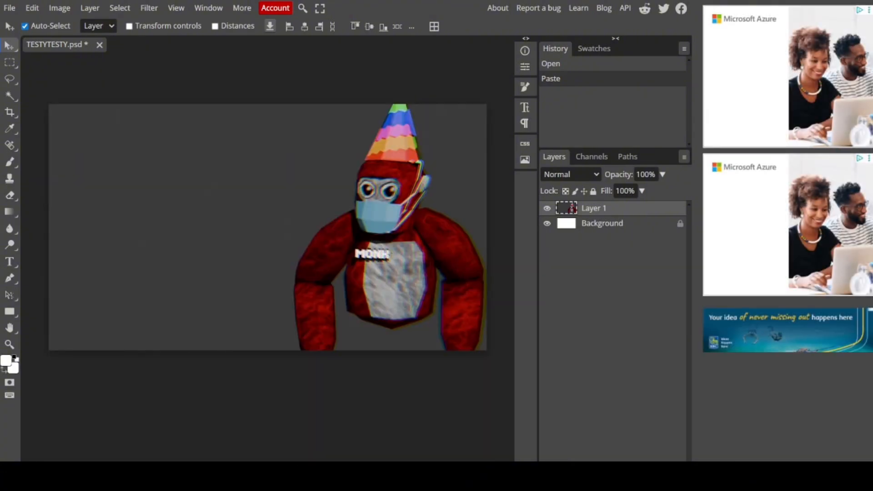
Step: Try Remove BG on the pasted render layer and undo it
left_click(119, 8)
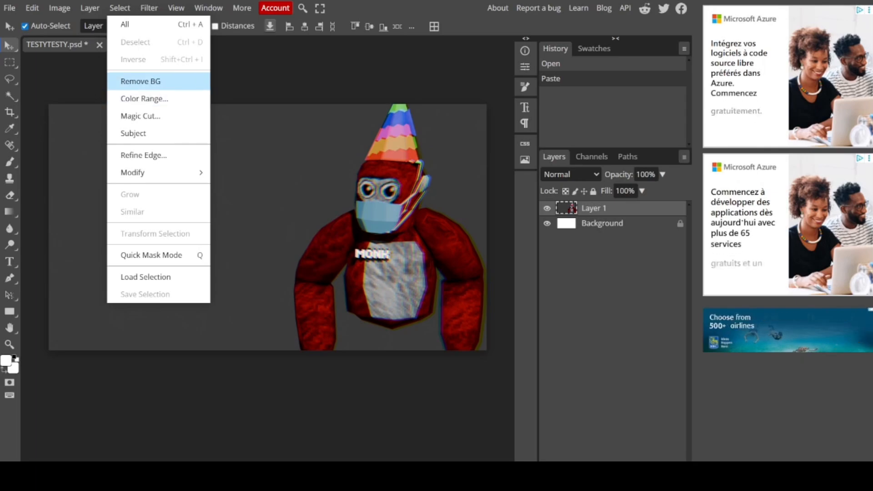
left_click(140, 82)
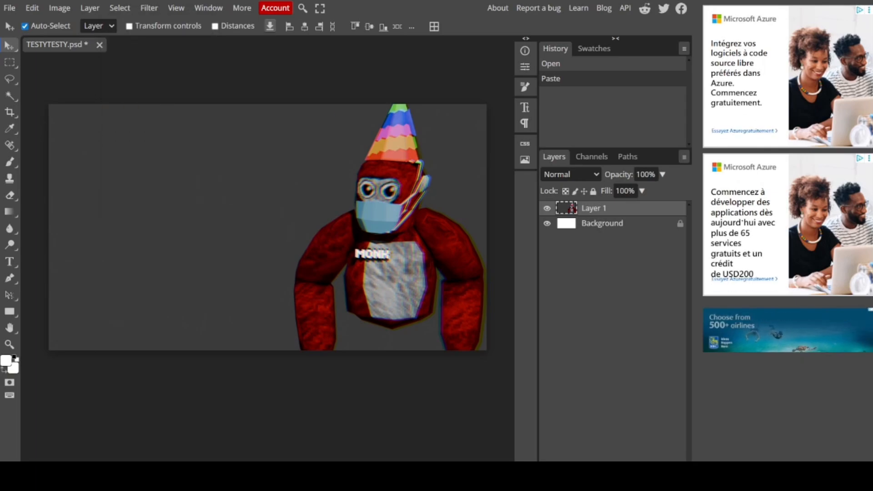
left_click(120, 8)
left_click(141, 81)
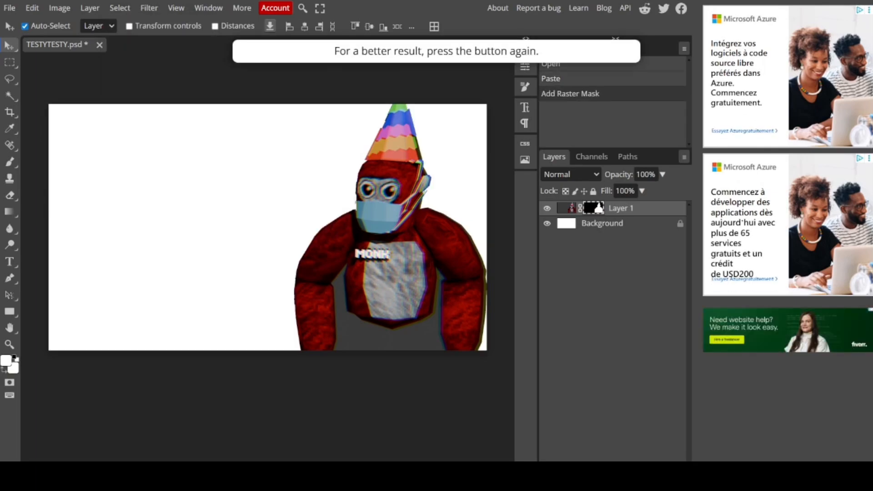
key("ctrl+z")
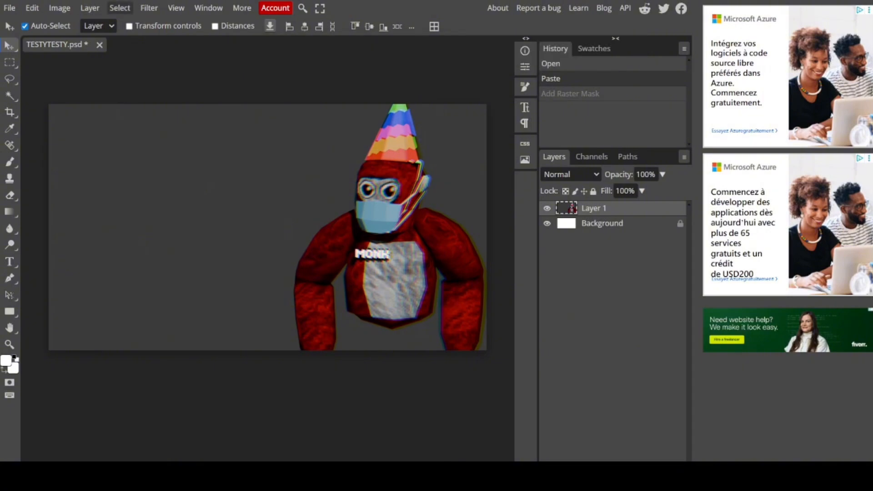
Step: Magic Cut the character to a new layer, marking hat, head and arms as foreground and the gap below the torso as background
left_click(120, 8)
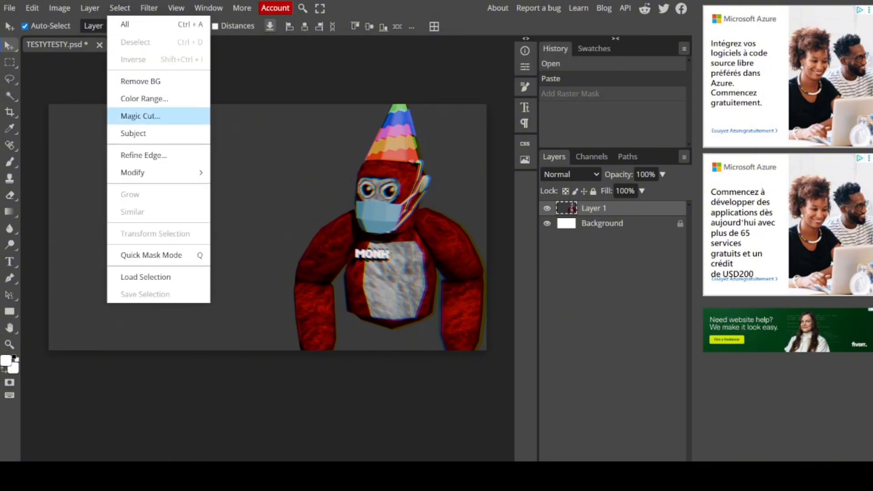
left_click(141, 116)
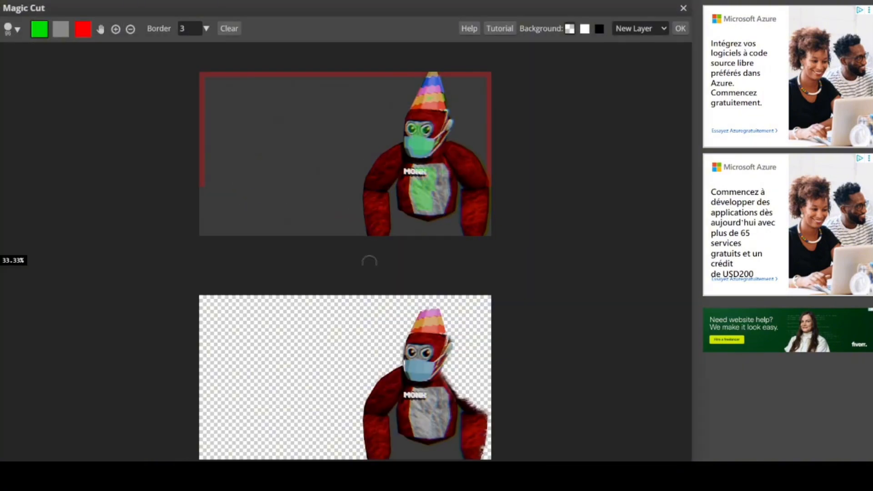
scroll(456, 116, "up", 3)
scroll(368, 109, "down", 1)
scroll(224, 166, "down", 1)
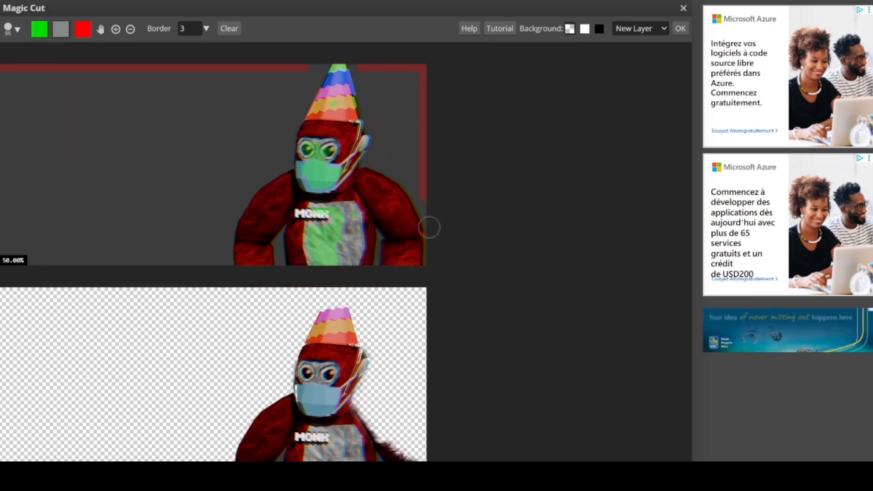
scroll(421, 237, "down", 2)
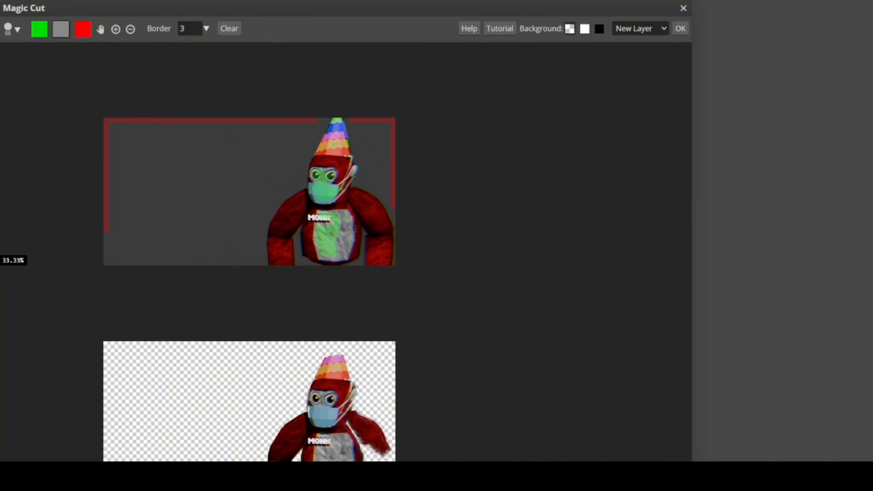
scroll(276, 177, "up", 1)
scroll(275, 177, "up", 1)
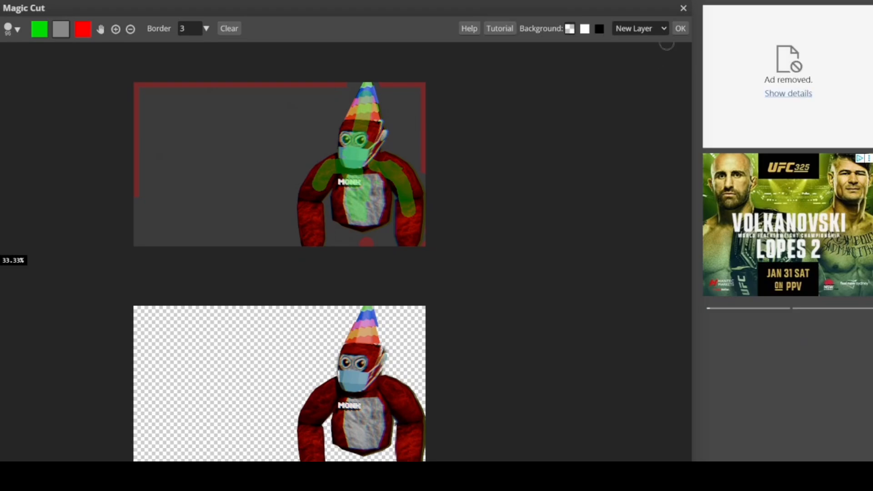
left_click(680, 28)
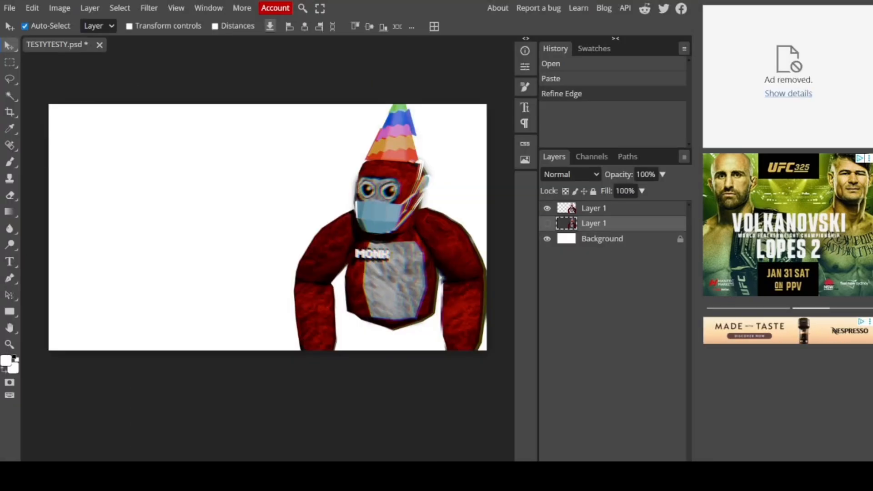
Step: Draw a black rectangle covering the whole canvas behind the cut-out character, and select the cut-out layer
left_click(9, 311)
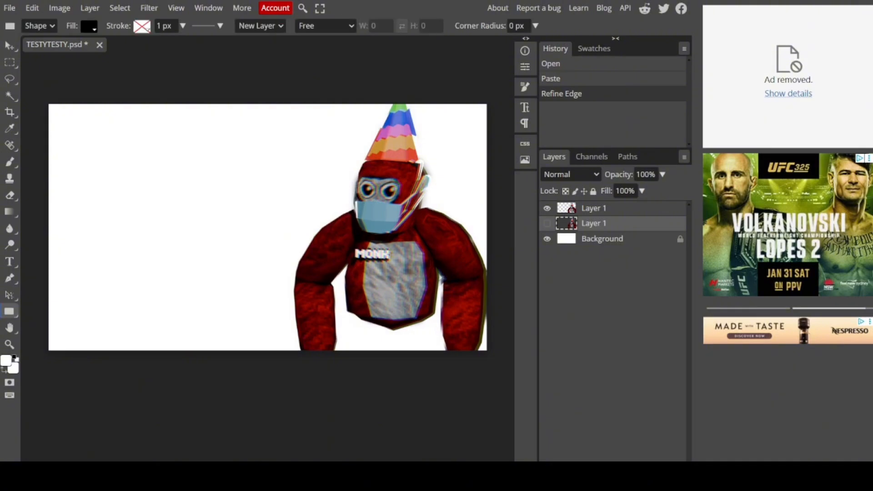
left_click_drag(30, 85, 589, 469)
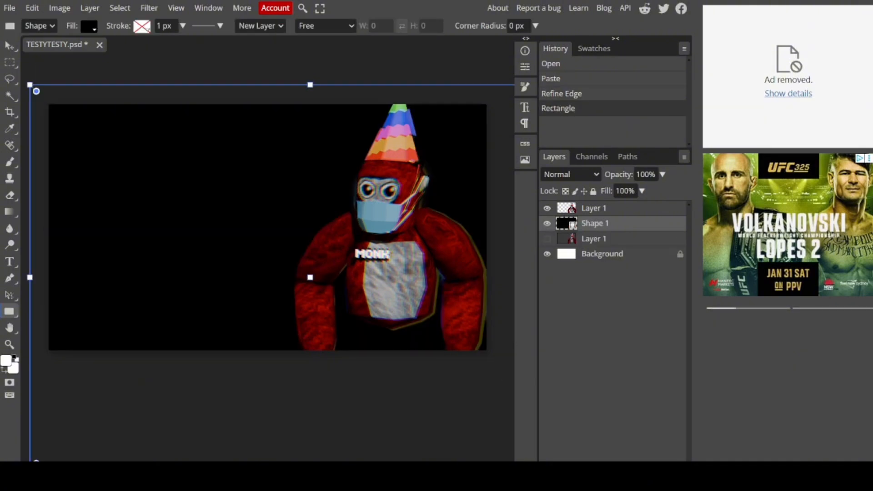
left_click(594, 208)
Step: Add the white title "HOW TO MAKE THUMBNAILS!?" beside the character's hat in Days One at 150 px
left_click(9, 261)
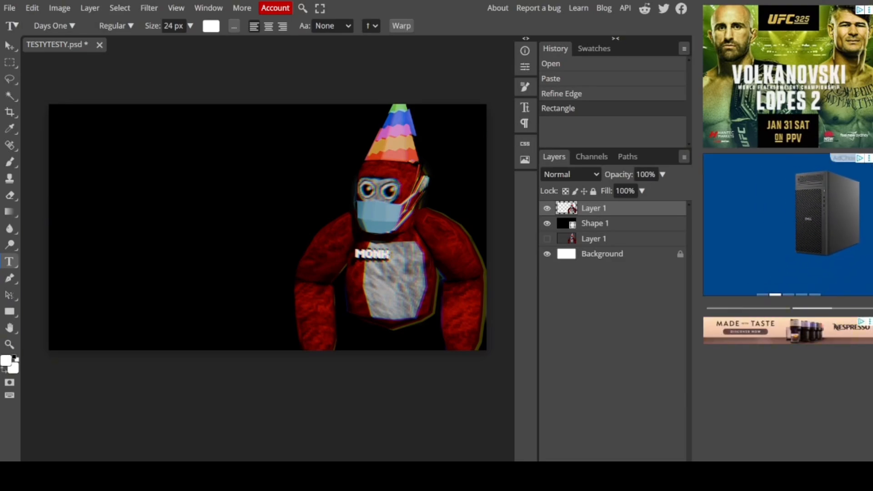
left_click(55, 26)
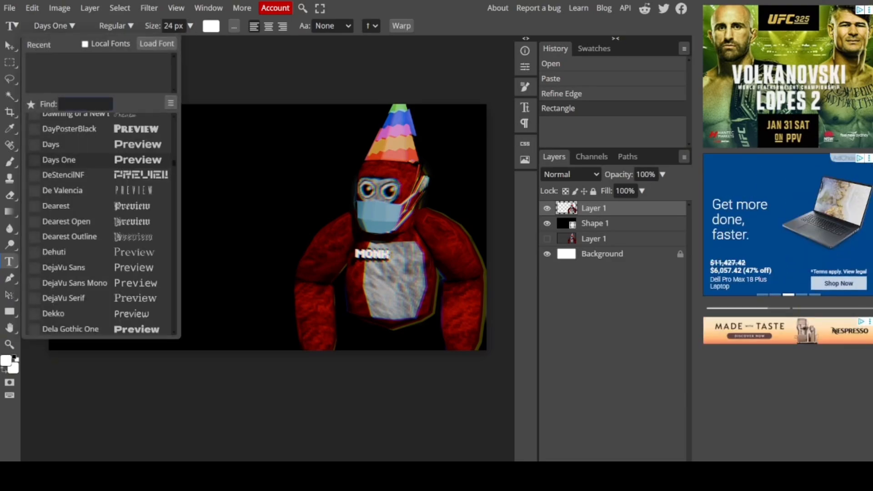
left_click(85, 105)
type("days one")
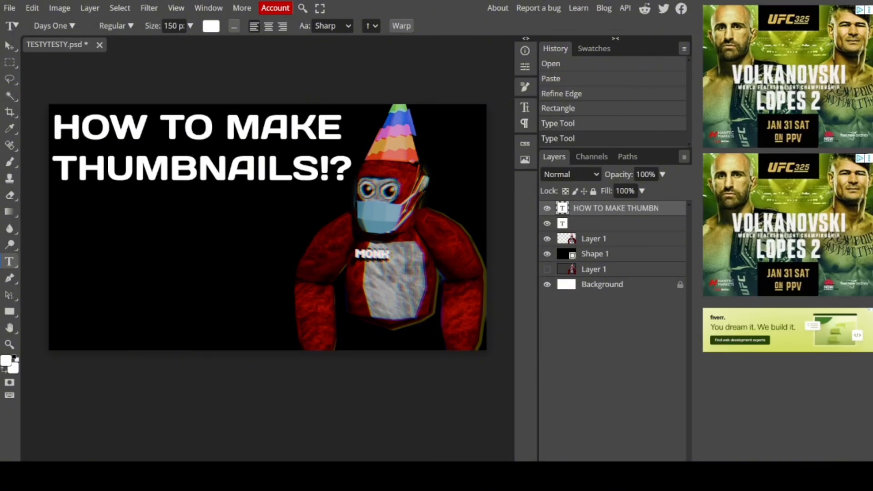
right_click(591, 208)
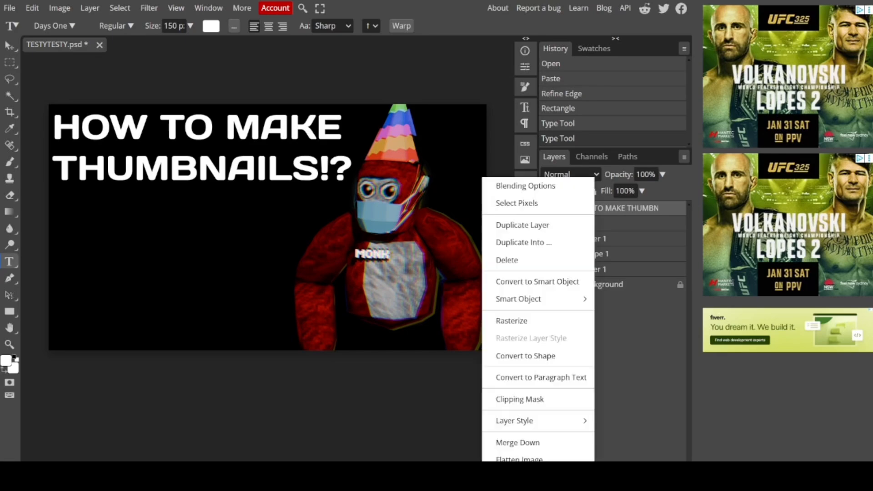
left_click(503, 185)
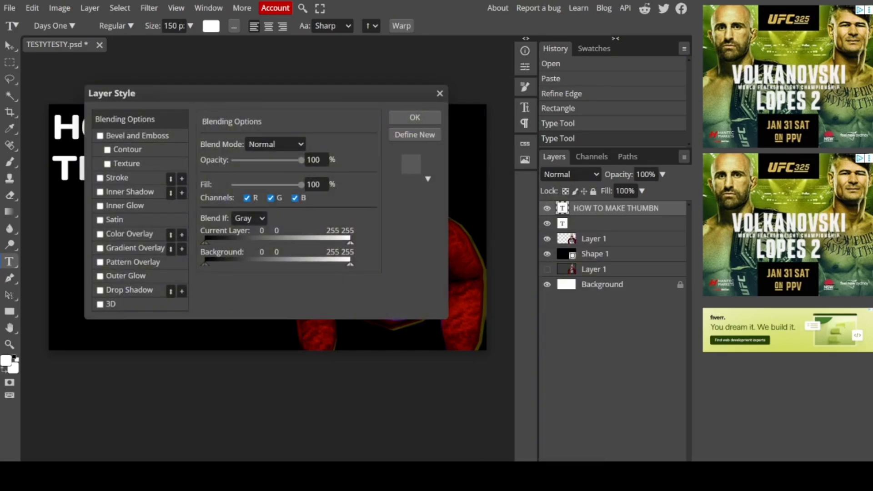
left_click(117, 178)
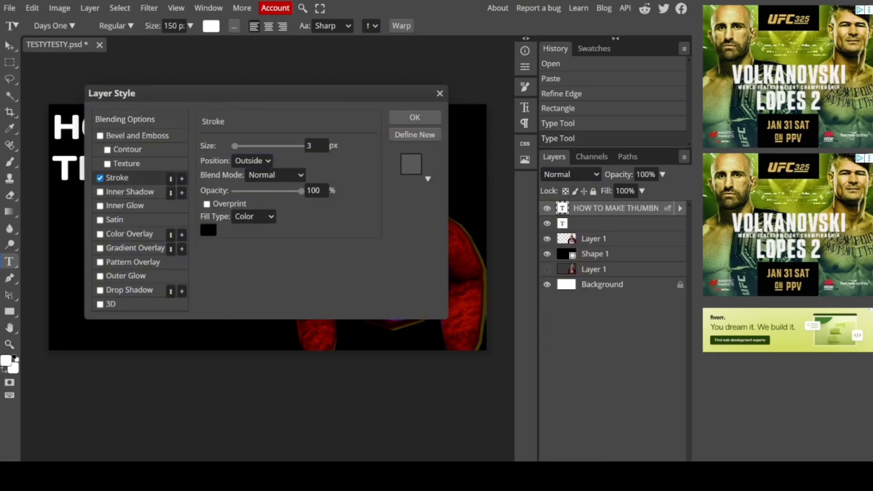
left_click_drag(235, 145, 302, 145)
key("Escape")
Step: Export the thumbnail as TESTYTESTY.png at 1920 x 1080 px and 100% quality
left_click(10, 8)
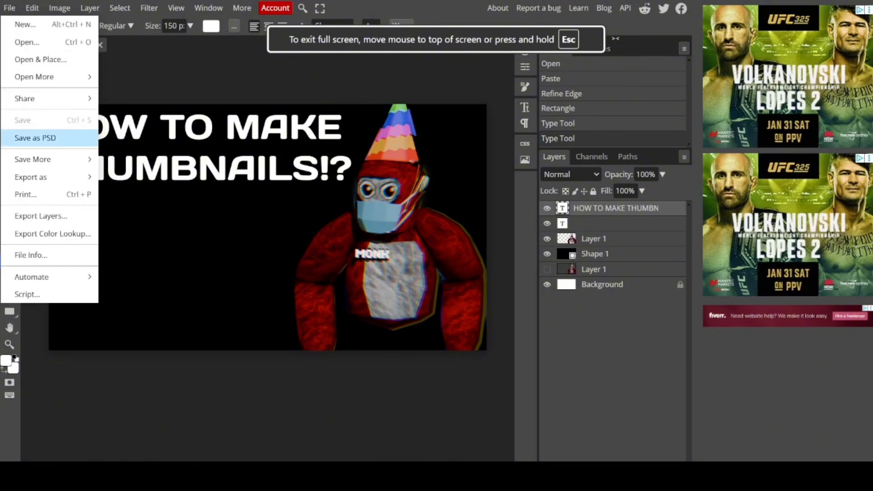
mouse_move(68, 177)
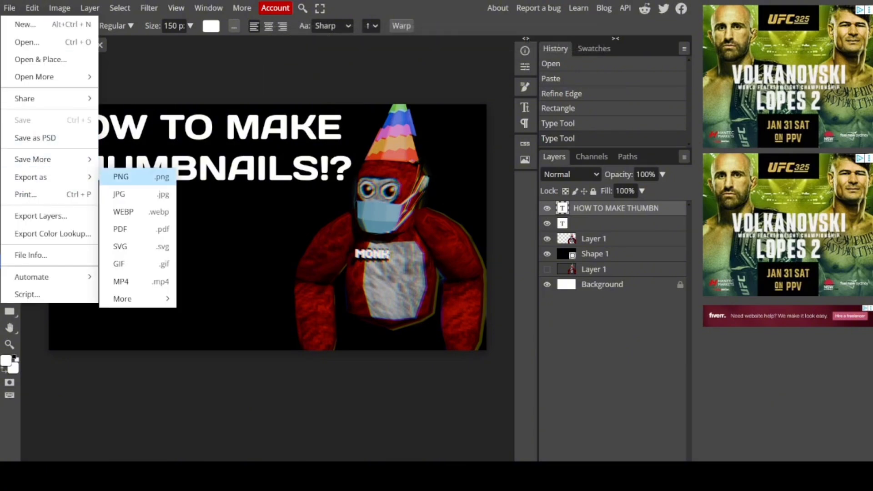
left_click(127, 176)
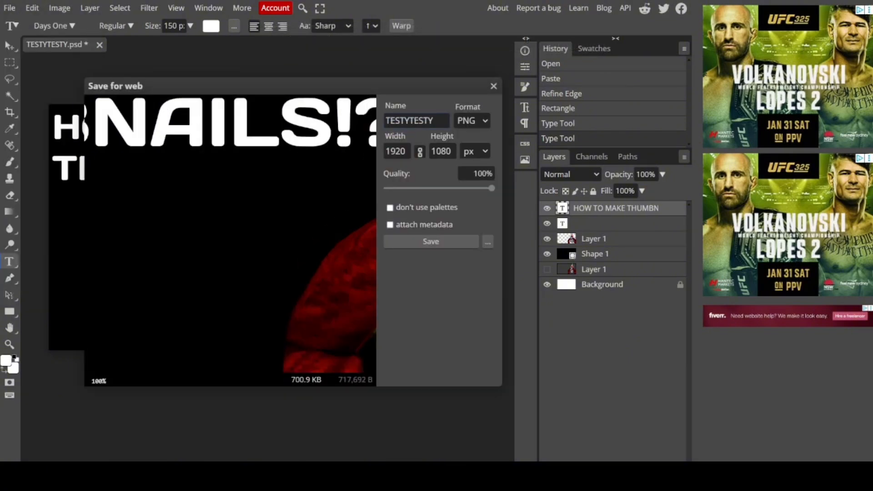
left_click(430, 242)
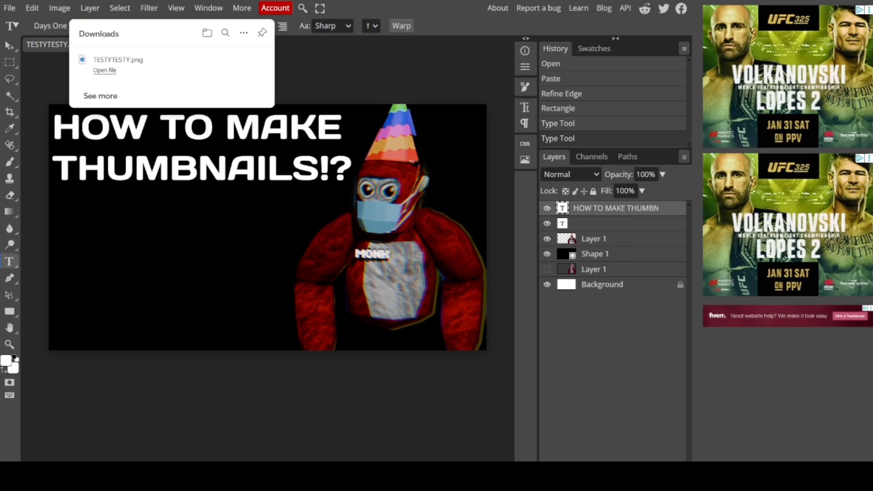